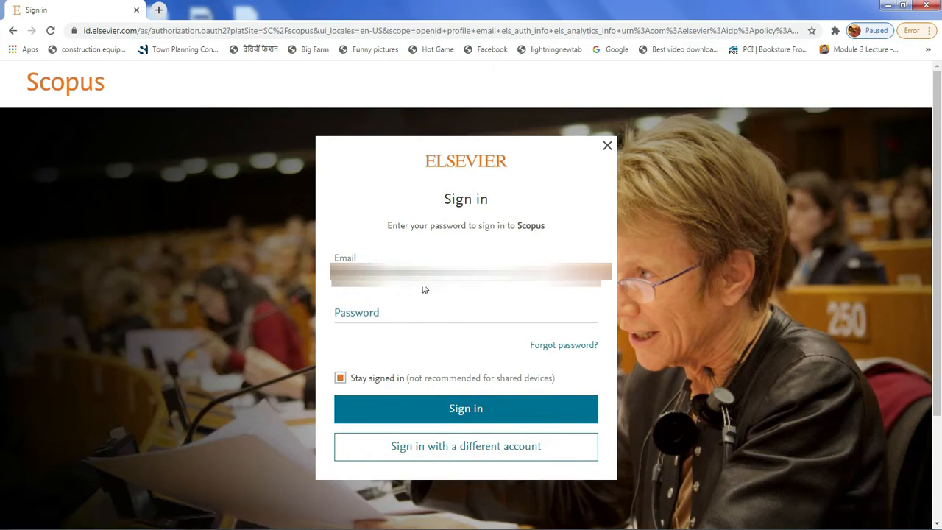
Enter the account password and sign in to Scopus.
{"action": "left_click", "coordinate": [360, 315]}
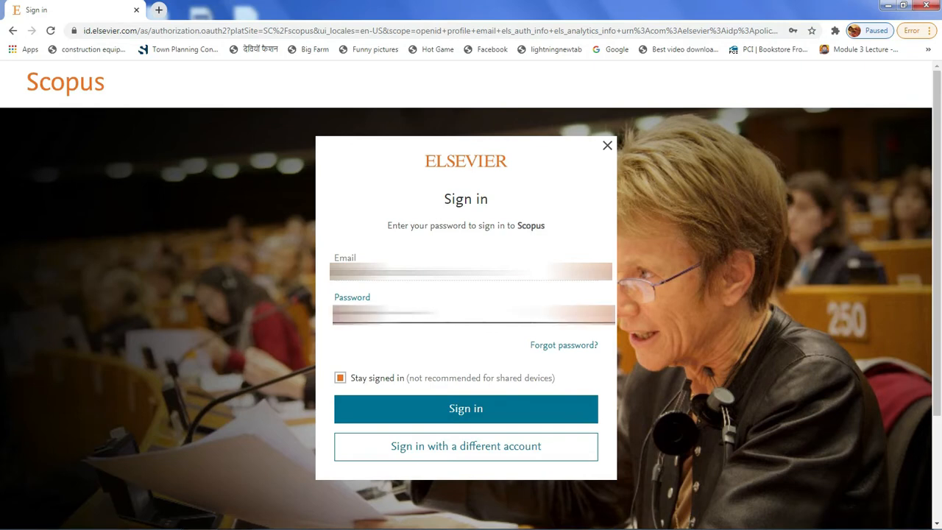
{"action": "left_click", "coordinate": [482, 408]}
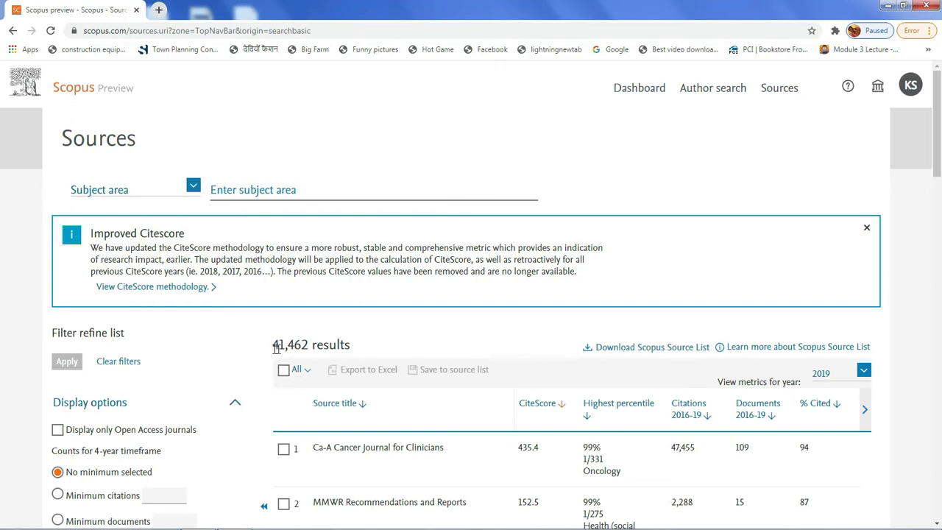
Filter the Scopus source list to the Journals source type and highlight the result count.
{"action": "scroll", "coordinate": [83, 383], "scroll_direction": "down", "scroll_amount": 1}
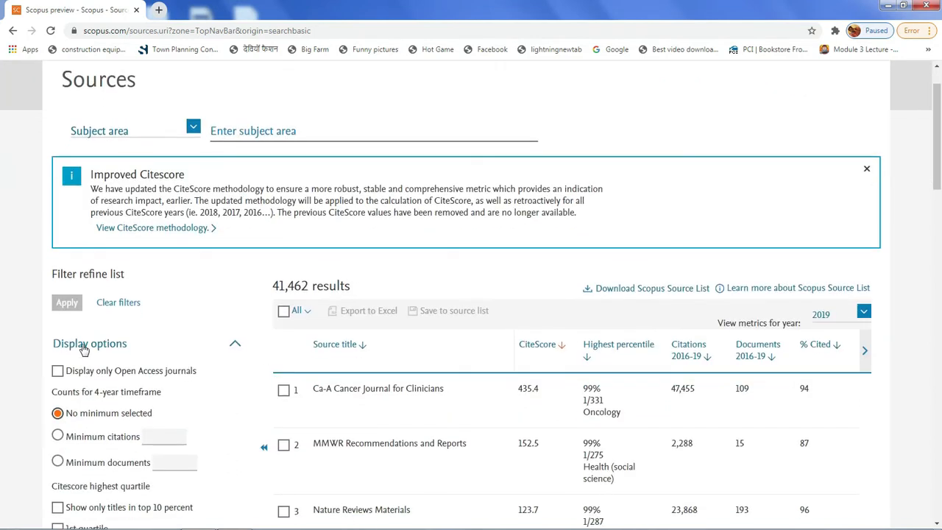
{"action": "scroll", "coordinate": [94, 372], "scroll_direction": "down", "scroll_amount": 1}
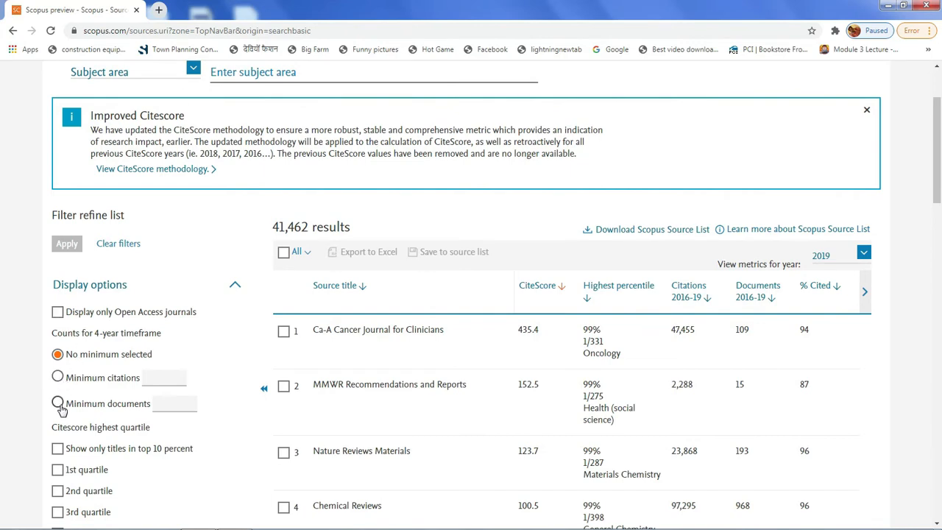
{"action": "scroll", "coordinate": [97, 400], "scroll_direction": "down", "scroll_amount": 3}
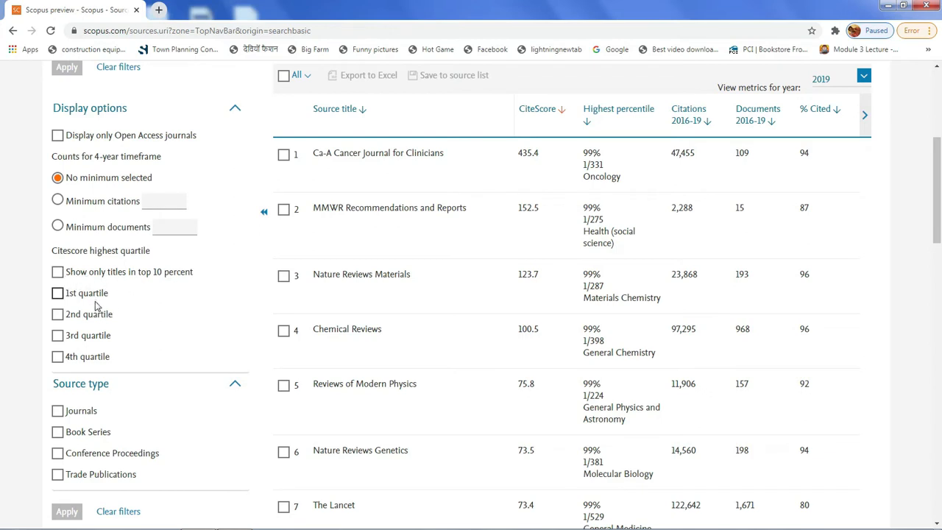
{"action": "left_click", "coordinate": [57, 412]}
{"action": "scroll", "coordinate": [195, 401], "scroll_direction": "down", "scroll_amount": 2}
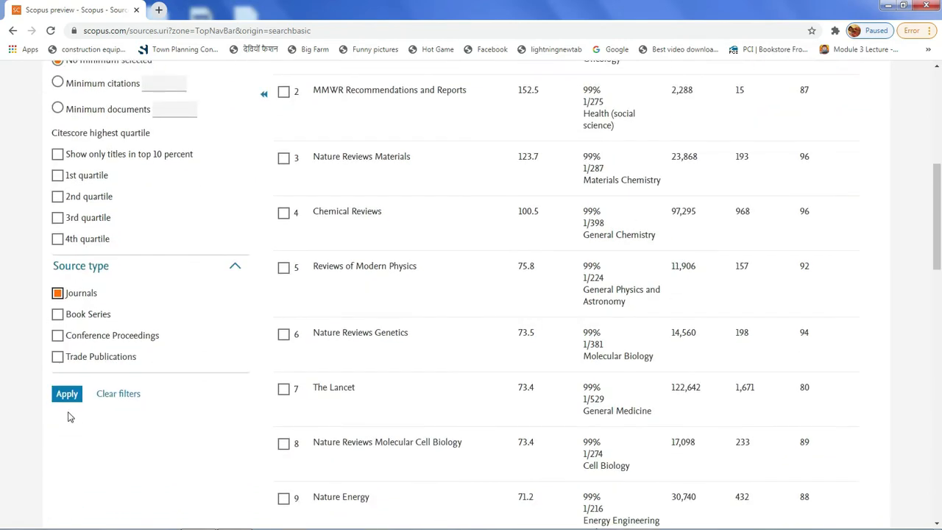
{"action": "left_click", "coordinate": [68, 395]}
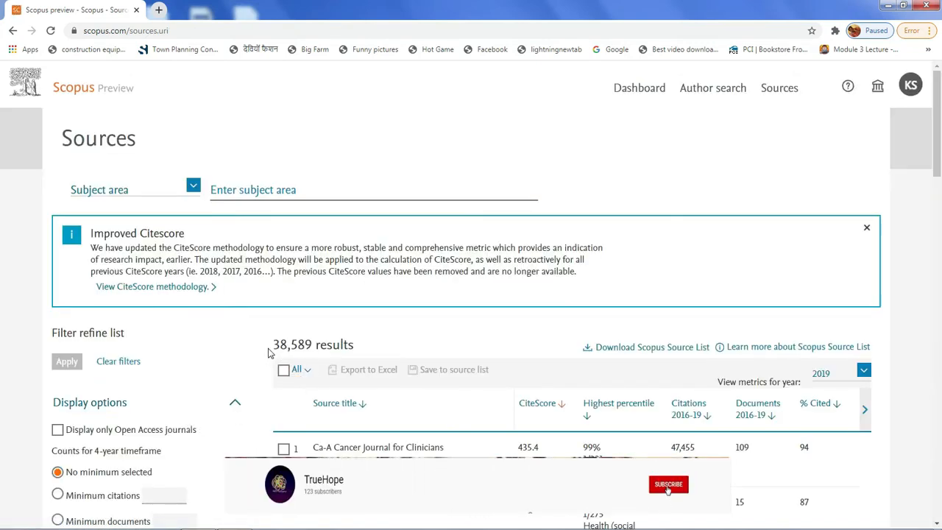
{"action": "left_click_drag", "start_coordinate": [275, 346], "coordinate": [352, 343]}
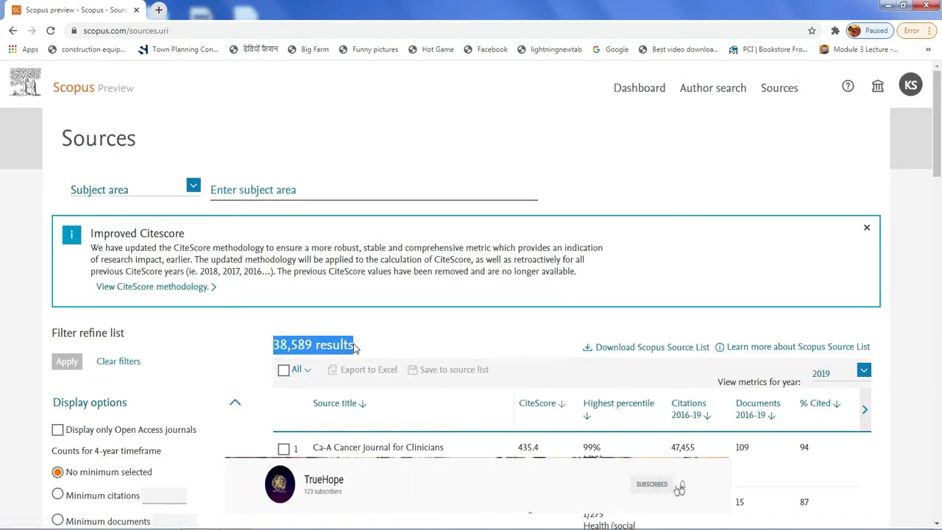
Select all the filtered sources and download the Scopus source list with source titles and metrics.
{"action": "left_click", "coordinate": [307, 370]}
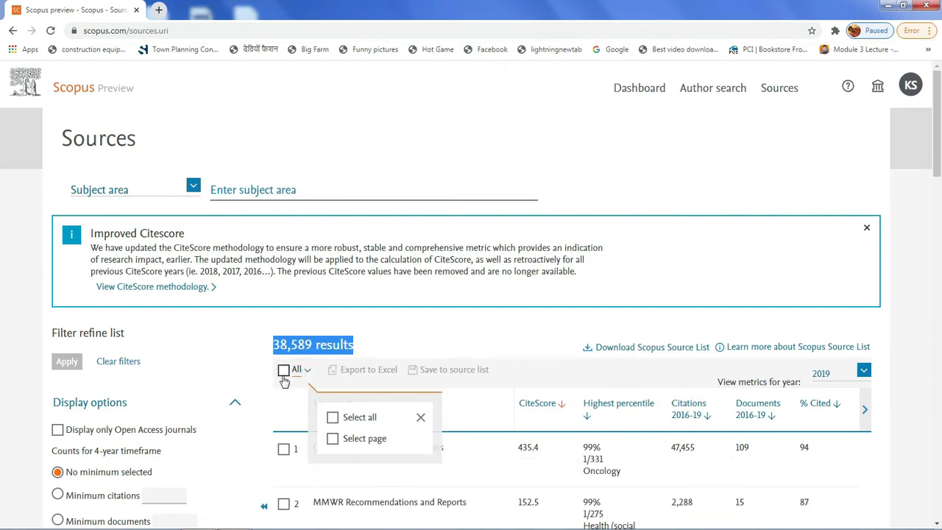
{"action": "left_click", "coordinate": [284, 373]}
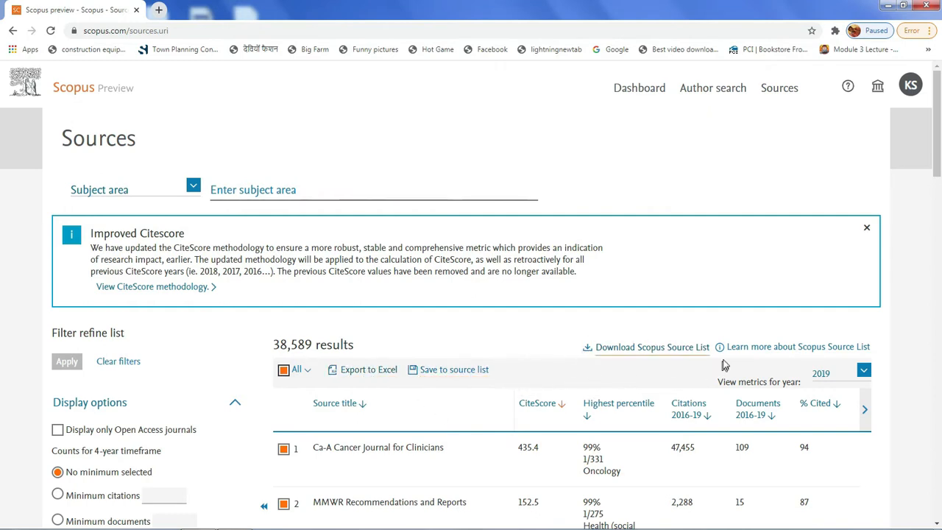
{"action": "left_click", "coordinate": [645, 351]}
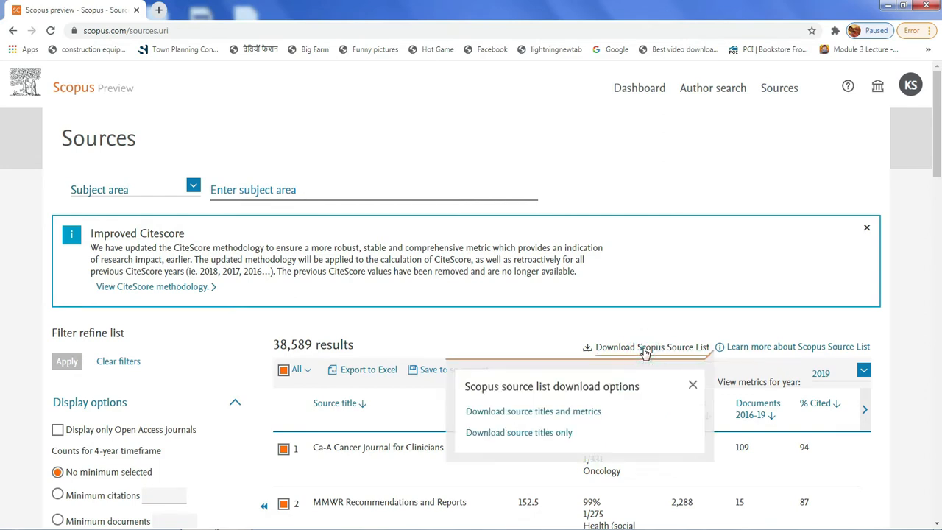
{"action": "left_click", "coordinate": [552, 417]}
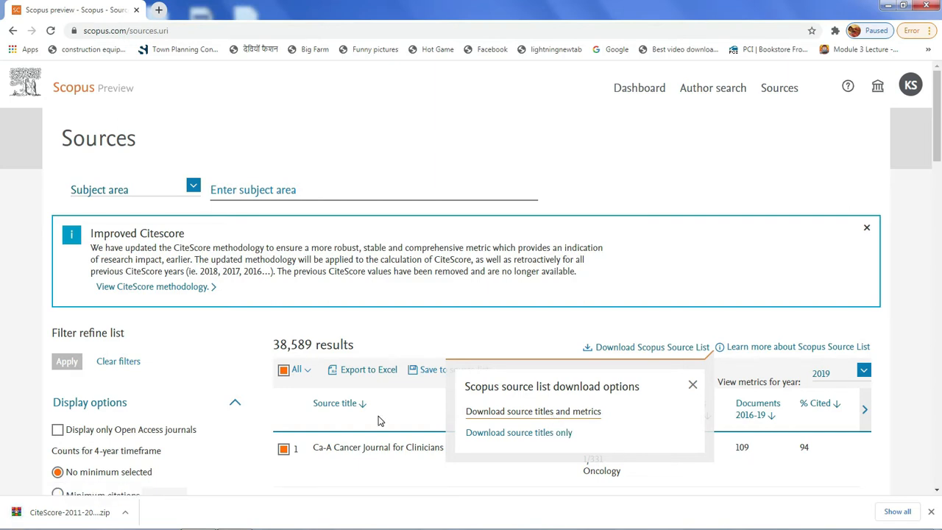
Show the downloaded CiteScore archive in its folder and open the CiteScore 2011-2019 new methodology workbook.
{"action": "left_click", "coordinate": [126, 517]}
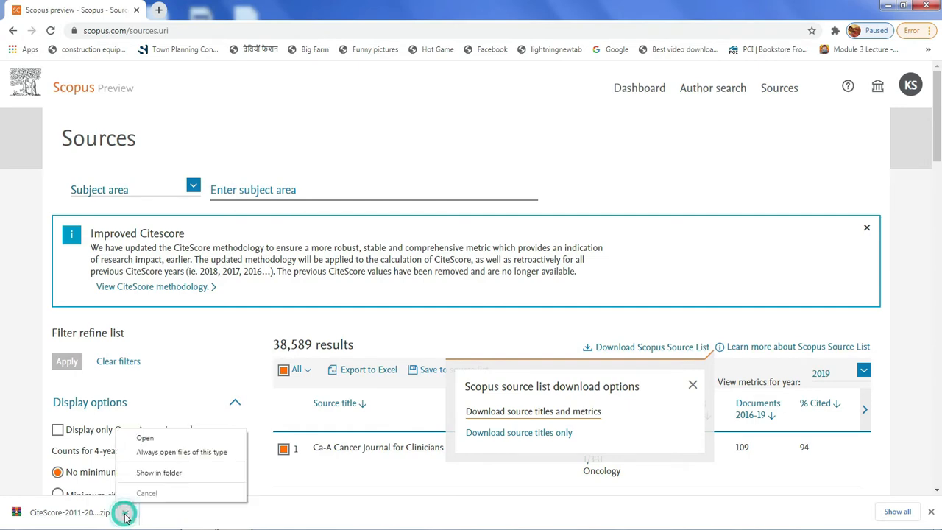
{"action": "left_click", "coordinate": [158, 472]}
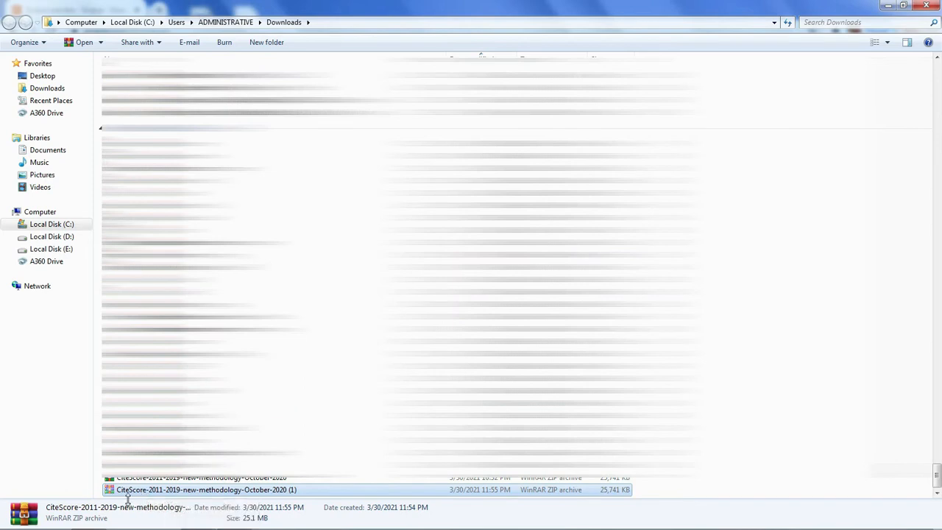
{"action": "left_click", "coordinate": [45, 249]}
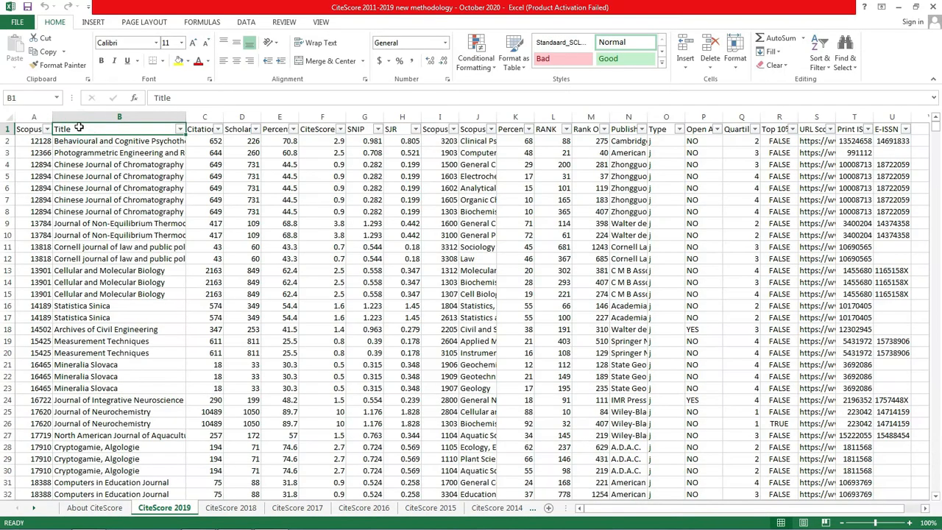
Widen the columns from Citation Count through Scopus ASJC Code (Sub-subject Area) on the CiteScore 2019 sheet so their headers are readable.
{"action": "left_click", "coordinate": [205, 130]}
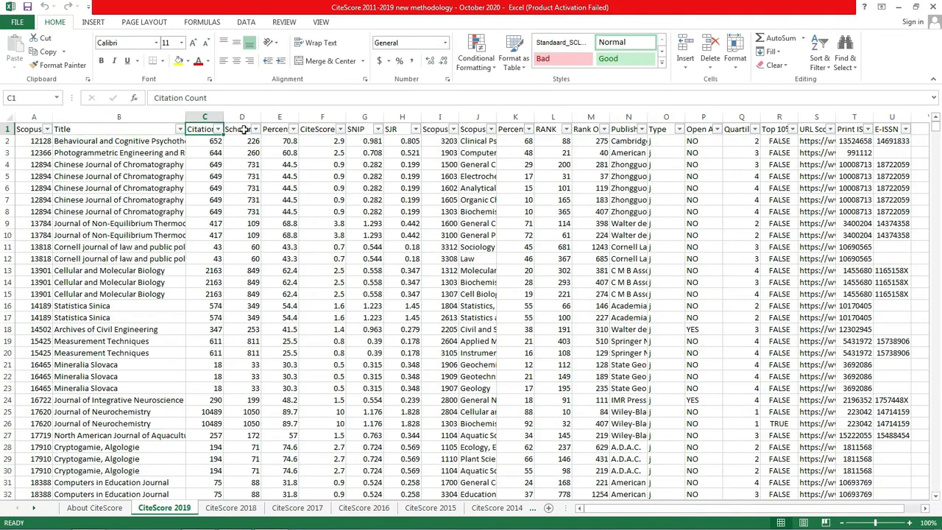
{"action": "left_click_drag", "start_coordinate": [223, 117], "coordinate": [713, 117]}
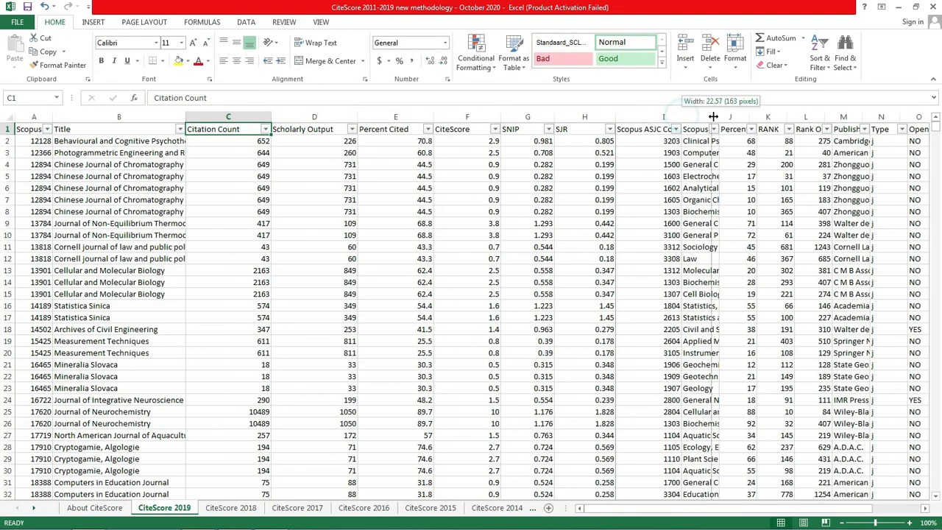
{"action": "left_click_drag", "start_coordinate": [608, 508], "coordinate": [658, 508]}
{"action": "left_click_drag", "start_coordinate": [458, 119], "coordinate": [496, 117]}
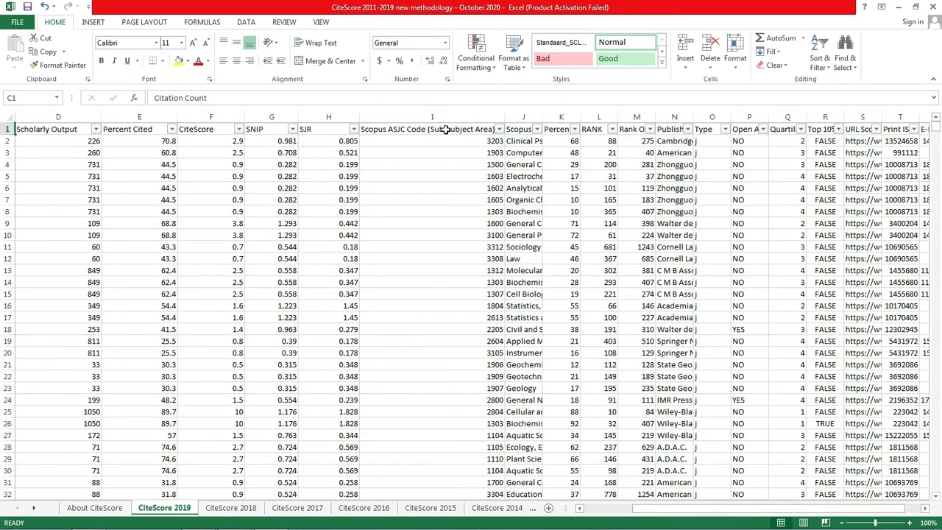
{"action": "left_click", "coordinate": [445, 129]}
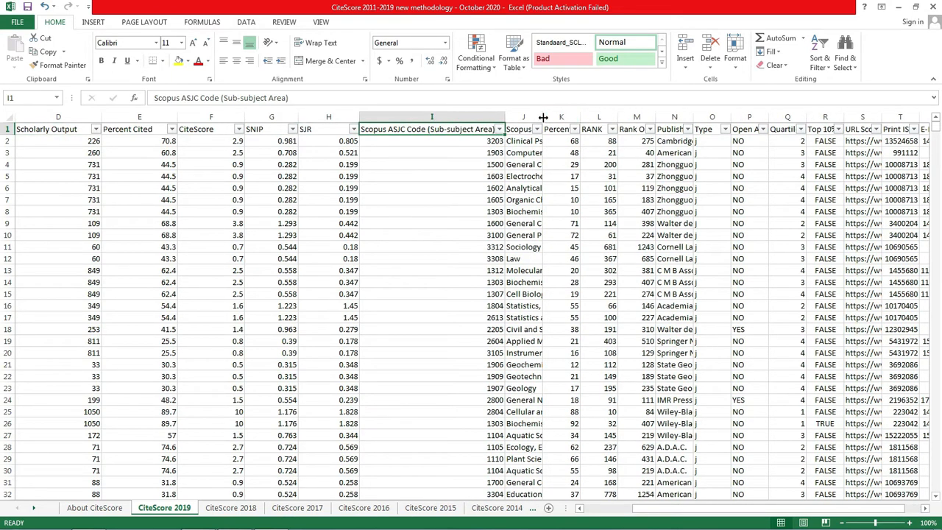
Widen the Scopus Sub-Subject Area, Percentile and RANK columns to show their full headers.
{"action": "left_click_drag", "start_coordinate": [543, 116], "coordinate": [640, 117]}
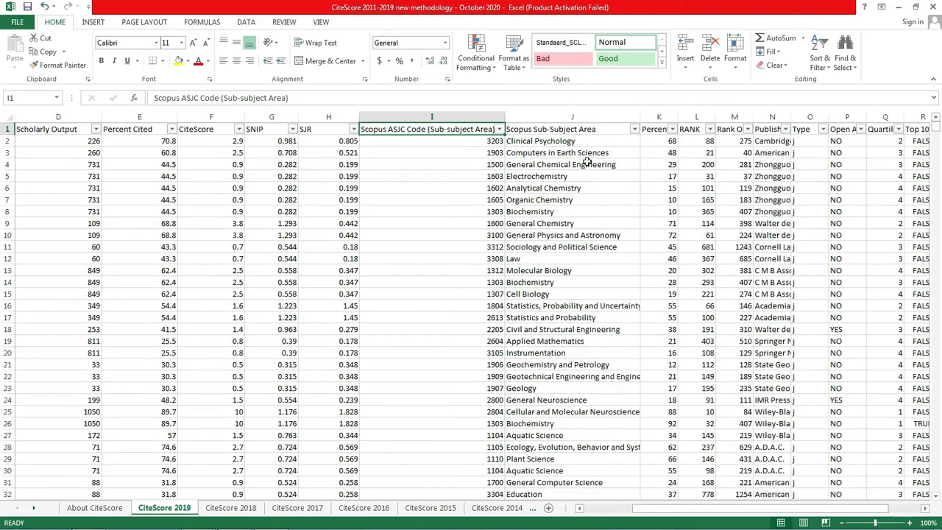
{"action": "left_click", "coordinate": [565, 130]}
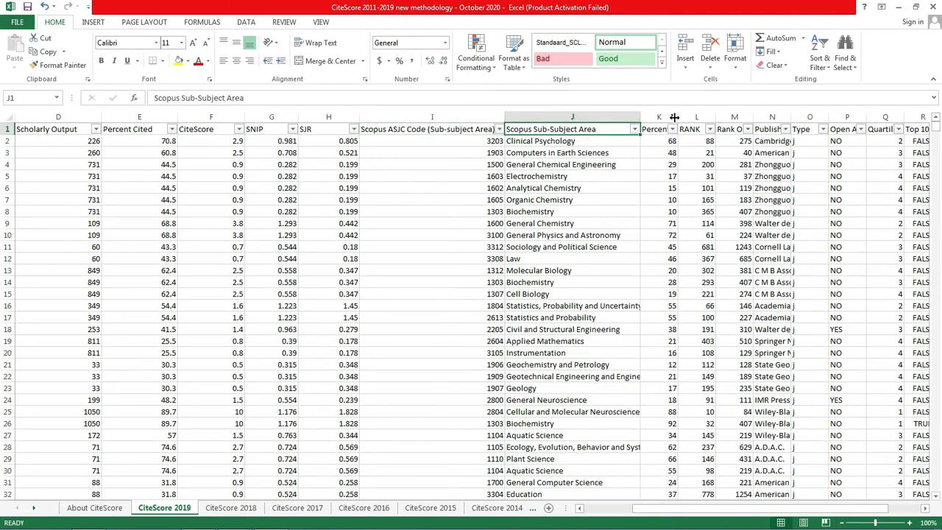
{"action": "left_click_drag", "start_coordinate": [680, 116], "coordinate": [806, 117]}
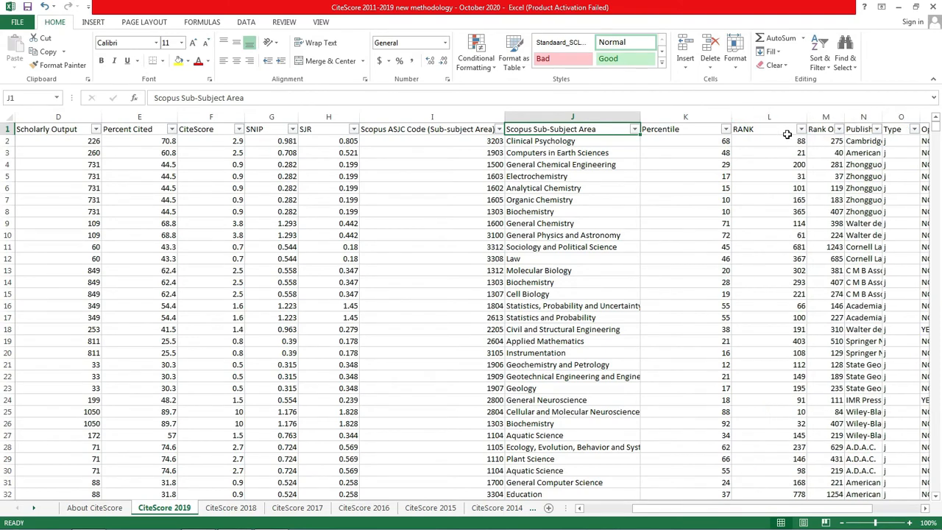
Widen the Rank Out Of, Publisher, Type and Open Access columns to show their full headers.
{"action": "scroll", "coordinate": [777, 508], "scroll_direction": "right", "scroll_amount": 3}
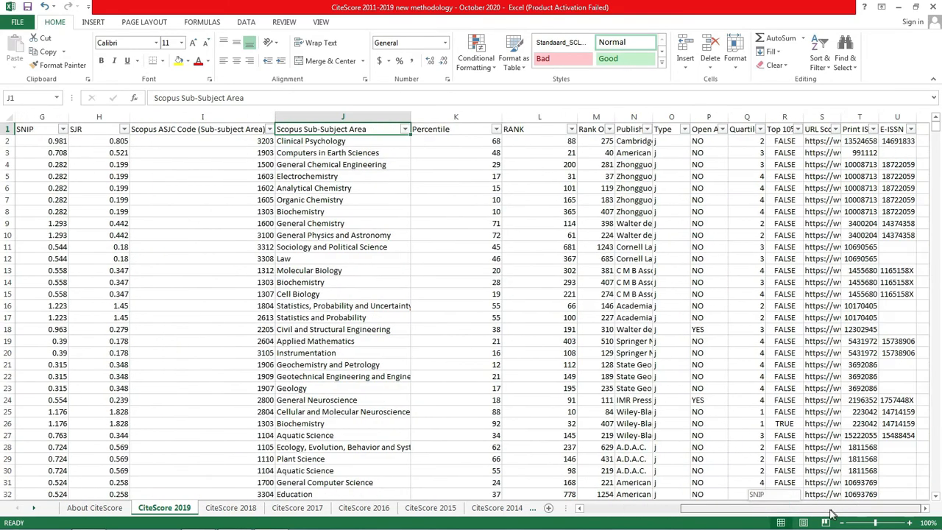
{"action": "left_click", "coordinate": [597, 130]}
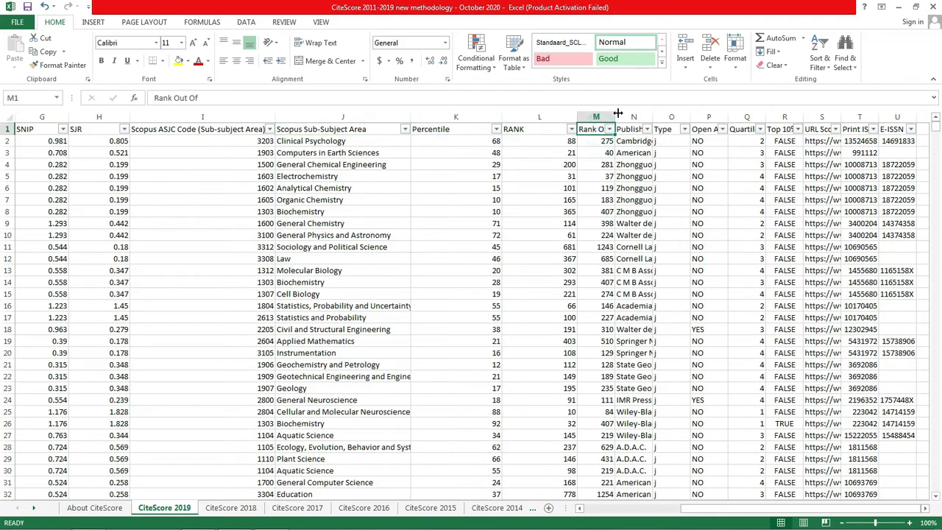
{"action": "double_click", "coordinate": [615, 117]}
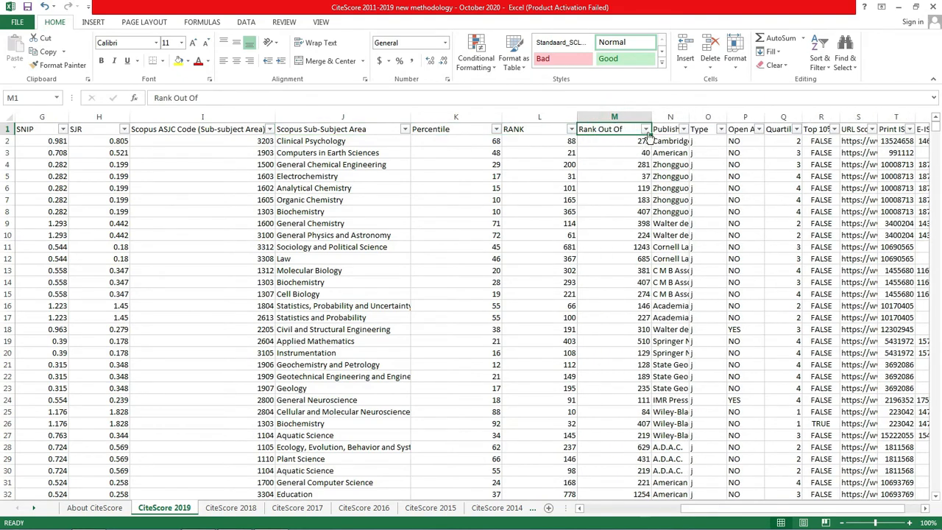
{"action": "left_click_drag", "start_coordinate": [689, 116], "coordinate": [733, 117]}
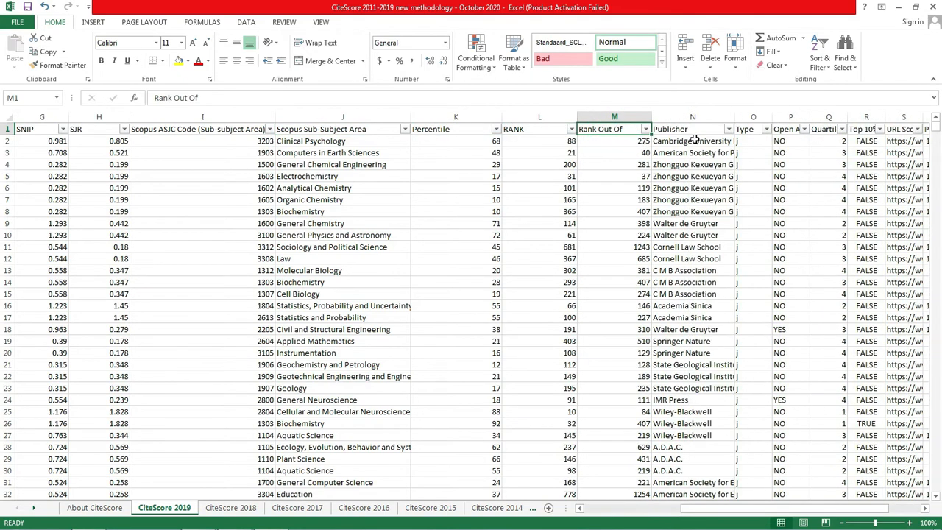
{"action": "double_click", "coordinate": [772, 116]}
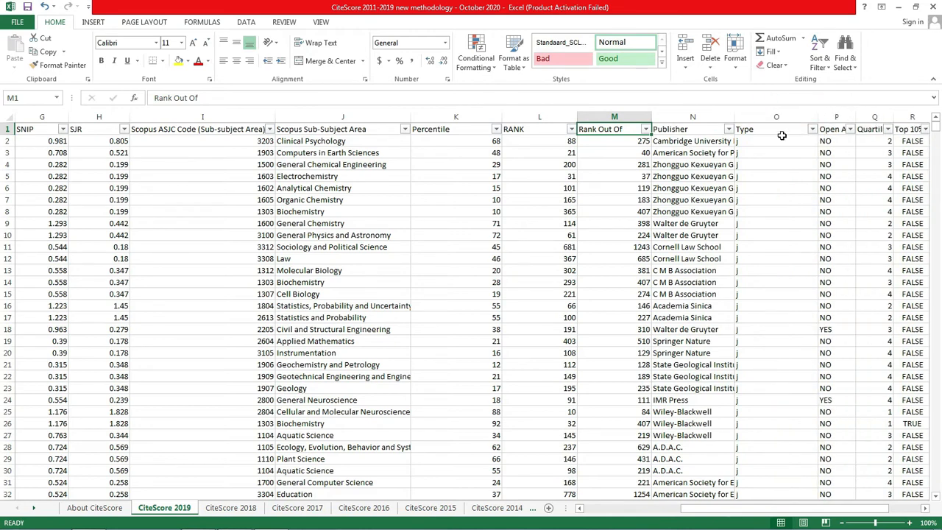
{"action": "left_click", "coordinate": [752, 145]}
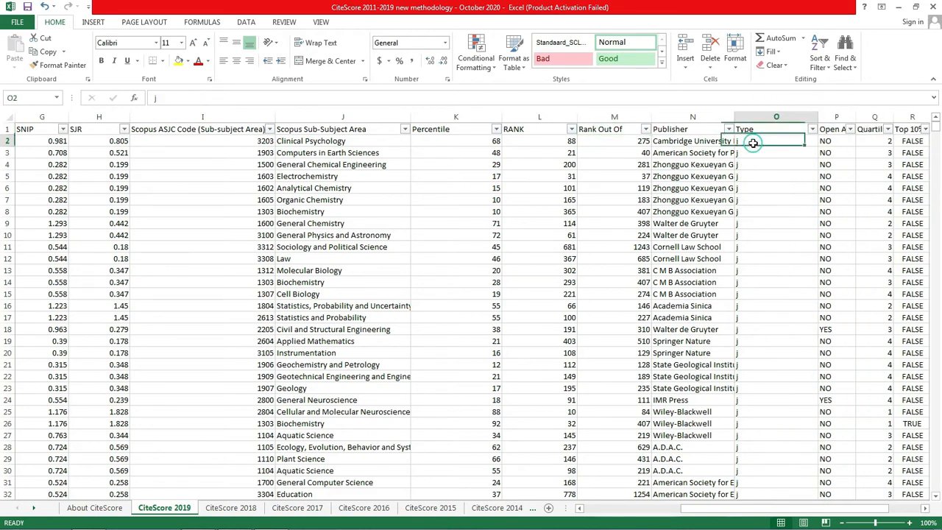
{"action": "left_click_drag", "start_coordinate": [862, 117], "coordinate": [878, 117]}
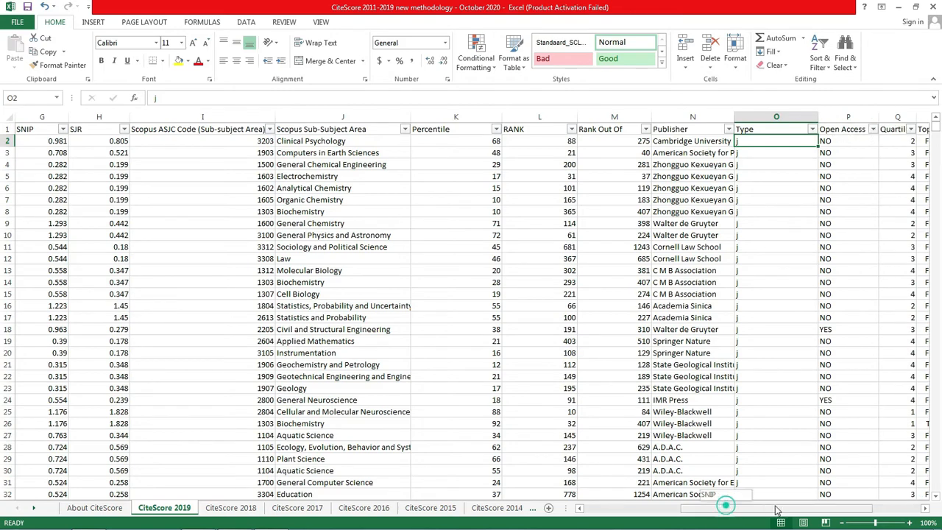
Widen the Quartile, Top 10% and URL Scopus Source ID columns to make their contents easier to read.
{"action": "left_click_drag", "start_coordinate": [725, 507], "coordinate": [755, 508]}
{"action": "left_click_drag", "start_coordinate": [655, 117], "coordinate": [772, 118]}
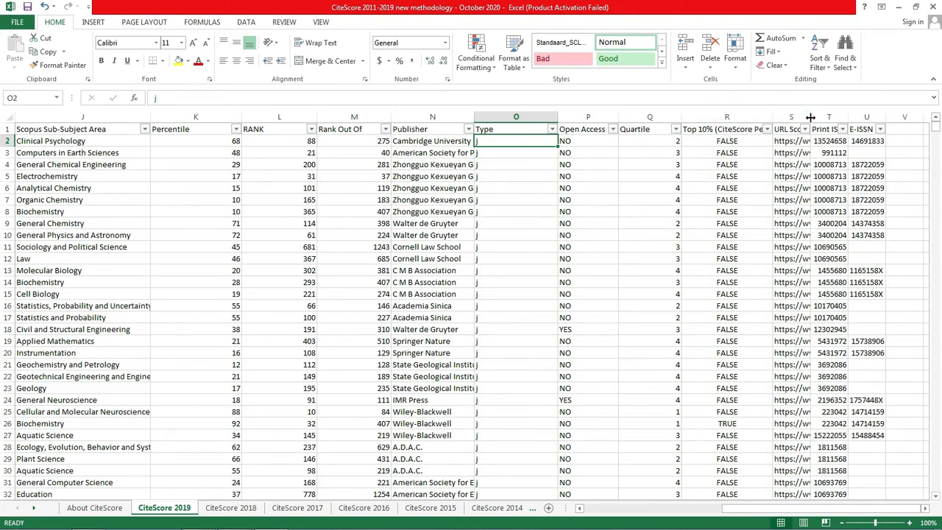
{"action": "left_click_drag", "start_coordinate": [820, 117], "coordinate": [867, 118]}
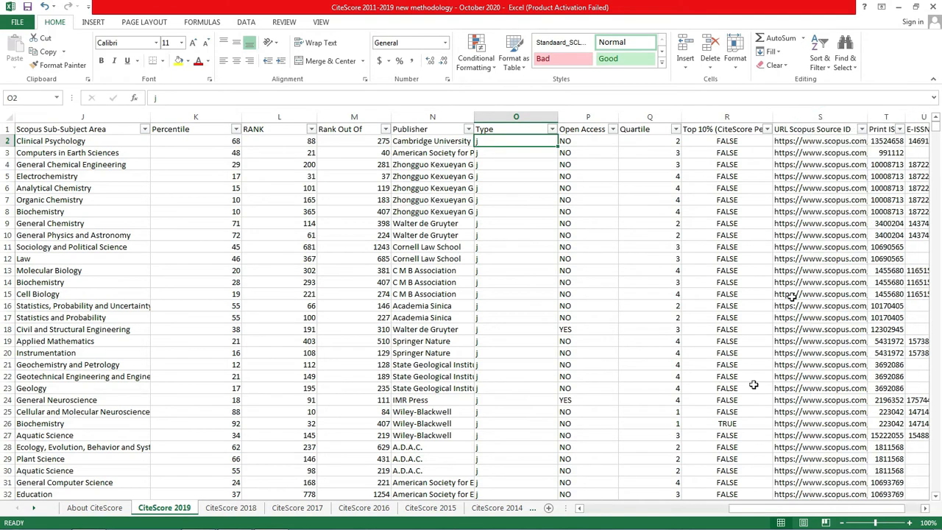
{"action": "left_click_drag", "start_coordinate": [756, 514], "coordinate": [798, 506]}
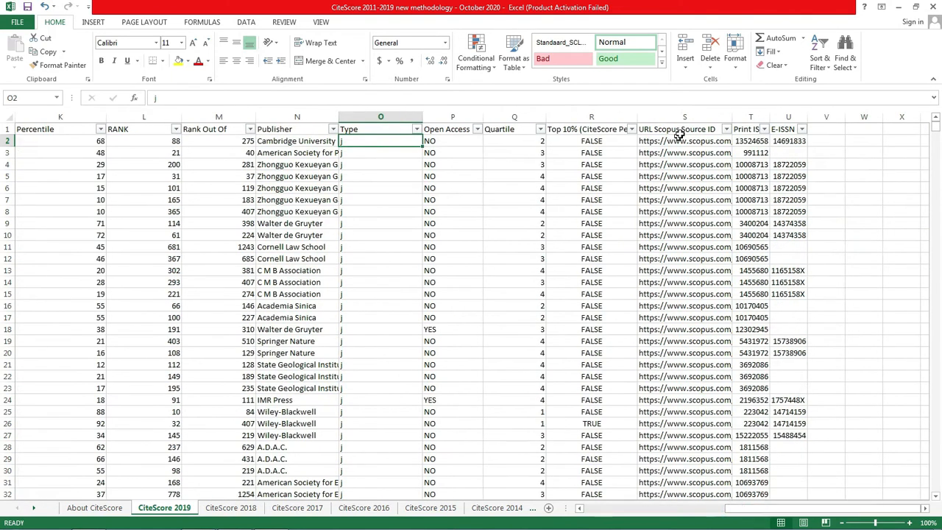
{"action": "left_click_drag", "start_coordinate": [733, 117], "coordinate": [763, 118]}
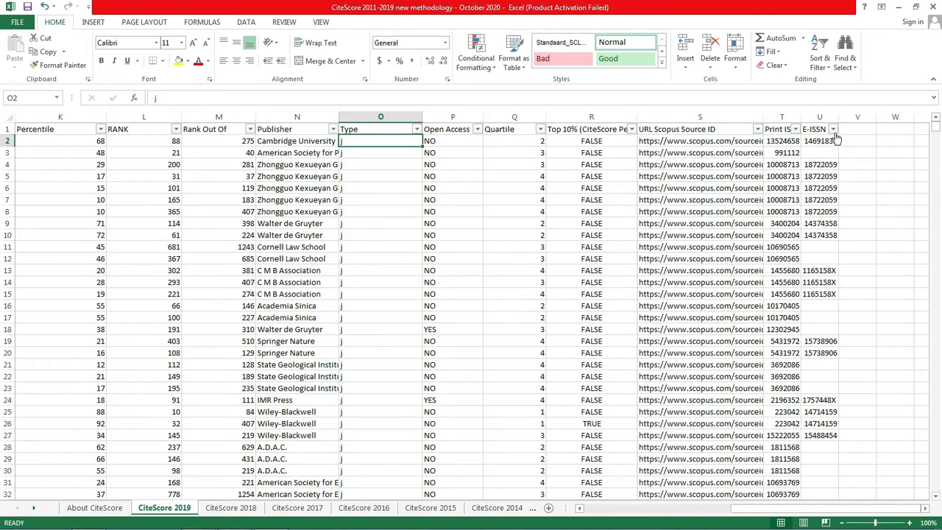
Check the Print ISSN and E-ISSN column headers at the end of the table.
{"action": "left_click", "coordinate": [782, 126]}
{"action": "left_click", "coordinate": [818, 130]}
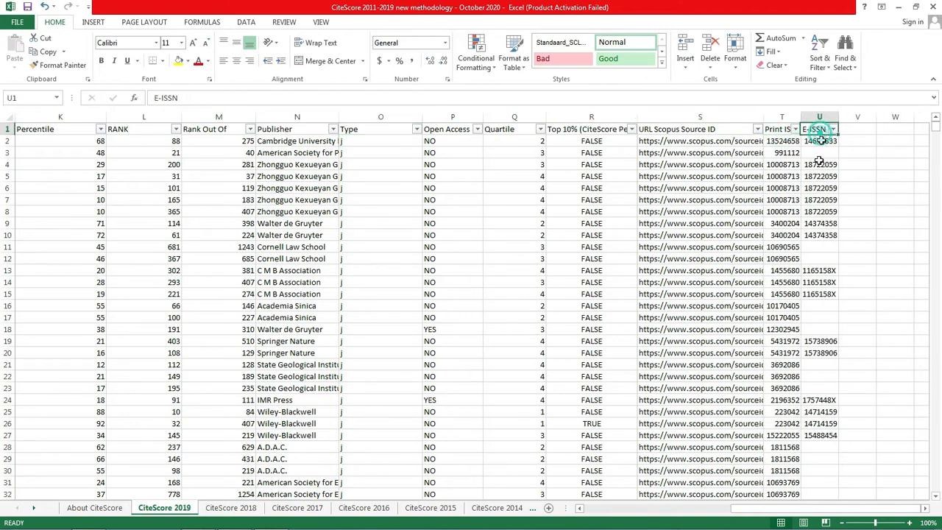
{"action": "left_click_drag", "start_coordinate": [799, 508], "coordinate": [780, 514]}
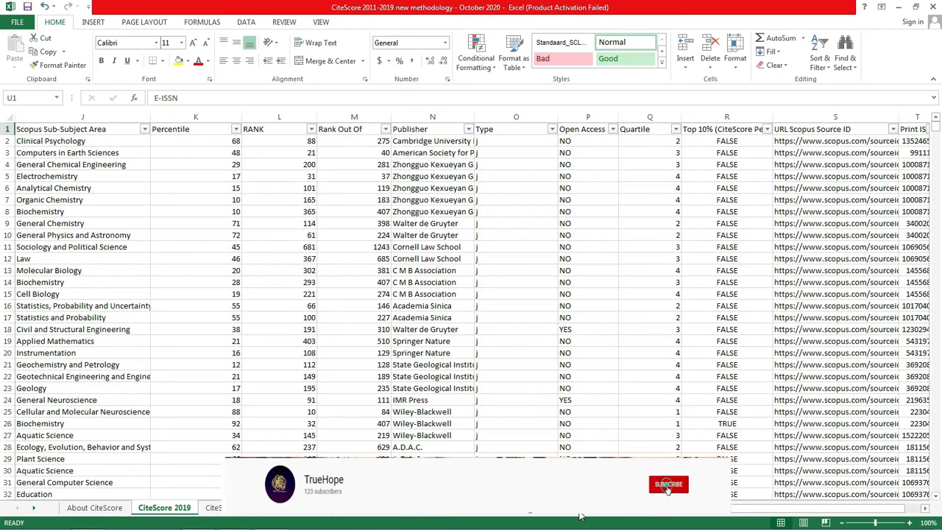
Look through the available subject areas in the filter list of the Scopus Sub-Subject Area column.
{"action": "left_click", "coordinate": [579, 512]}
{"action": "left_click", "coordinate": [580, 511]}
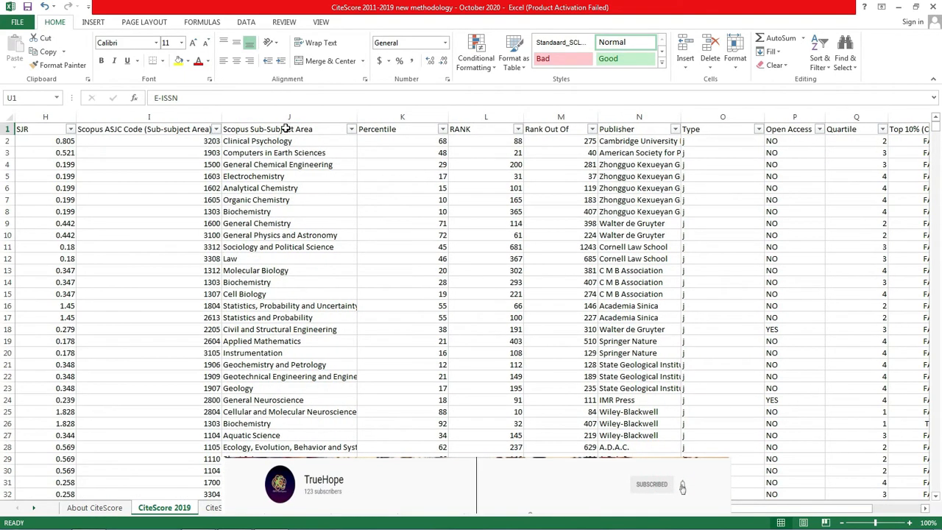
{"action": "left_click", "coordinate": [351, 130]}
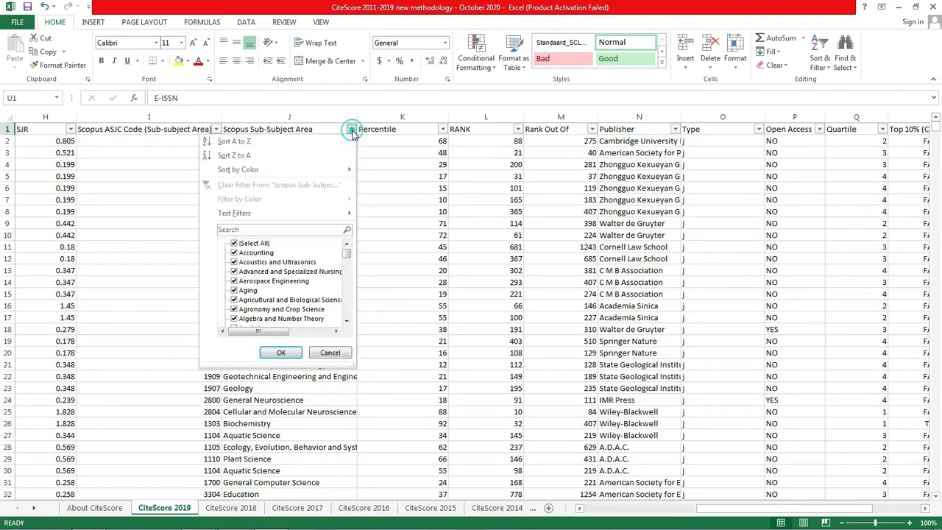
{"action": "left_click", "coordinate": [346, 326]}
{"action": "left_click", "coordinate": [346, 326]}
{"action": "left_click", "coordinate": [346, 326]}
{"action": "left_click", "coordinate": [346, 326]}
{"action": "left_click", "coordinate": [346, 326]}
{"action": "left_click", "coordinate": [345, 326]}
{"action": "left_click", "coordinate": [343, 327]}
{"action": "left_click", "coordinate": [344, 326]}
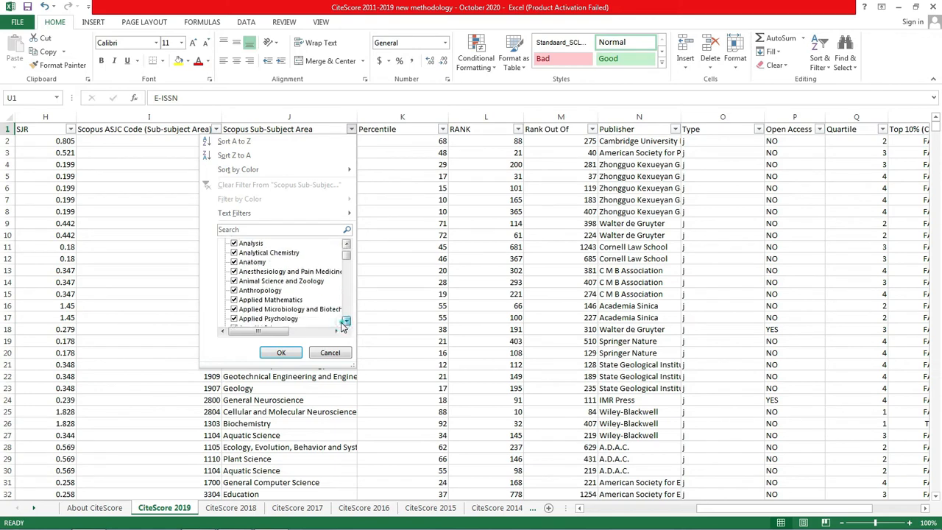
{"action": "left_click", "coordinate": [345, 326]}
{"action": "left_click", "coordinate": [346, 326]}
{"action": "left_click", "coordinate": [347, 327]}
{"action": "left_click", "coordinate": [348, 327]}
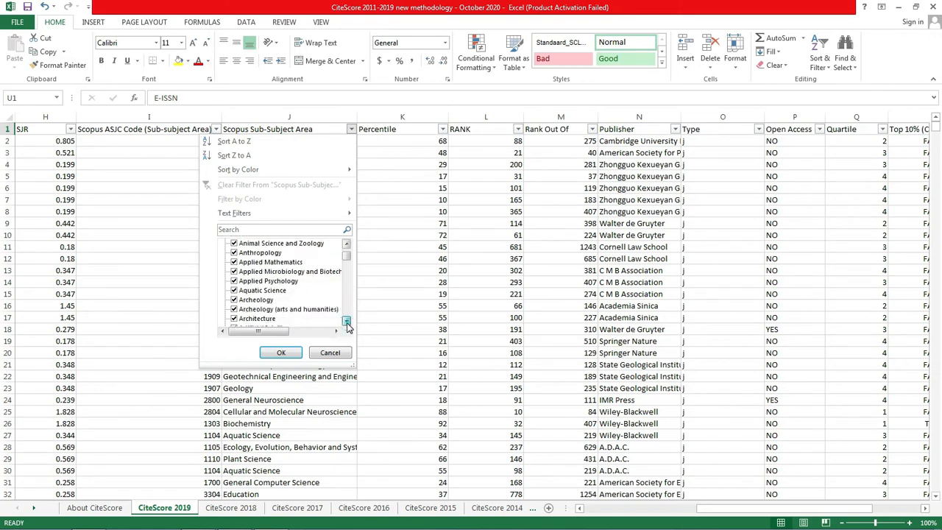
{"action": "left_click", "coordinate": [348, 326]}
{"action": "left_click", "coordinate": [347, 327]}
{"action": "left_click", "coordinate": [347, 324]}
{"action": "left_click", "coordinate": [346, 324]}
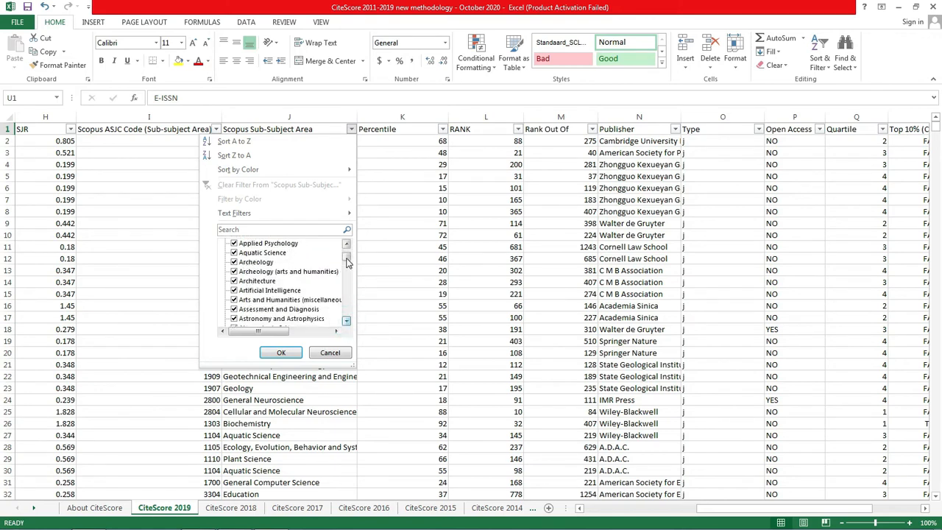
{"action": "mouse_move", "coordinate": [347, 262]}
{"action": "left_mouse_down"}
{"action": "mouse_move", "coordinate": [347, 321]}
{"action": "mouse_move", "coordinate": [353, 254]}
{"action": "left_mouse_up"}
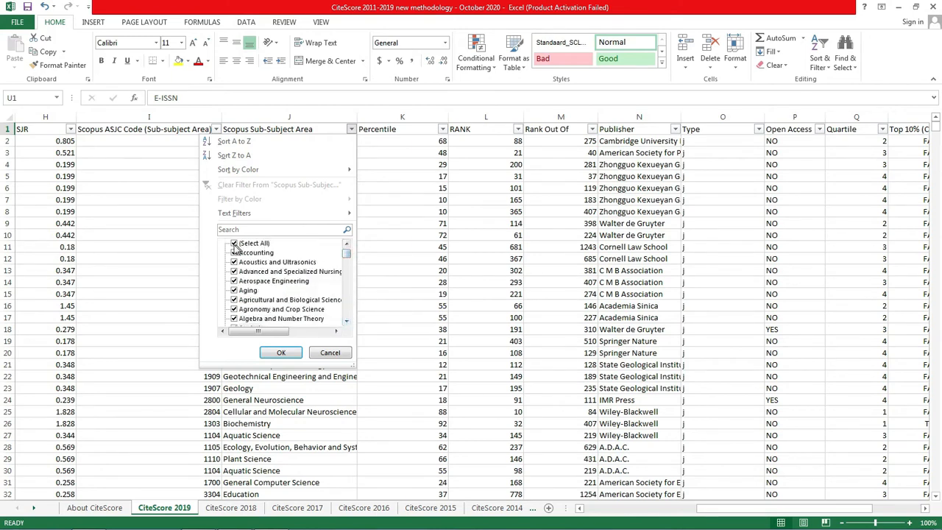
Filter Scopus Sub-Subject Area first to Civil and Structural Engineering (search "civil"), and second to Building and Construction (search "construction").
{"action": "left_click", "coordinate": [245, 243]}
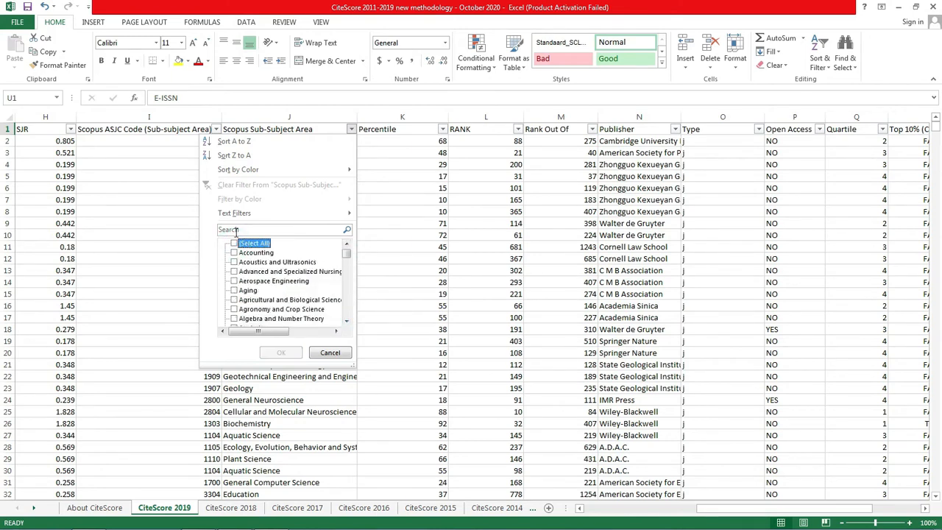
{"action": "left_click", "coordinate": [236, 231]}
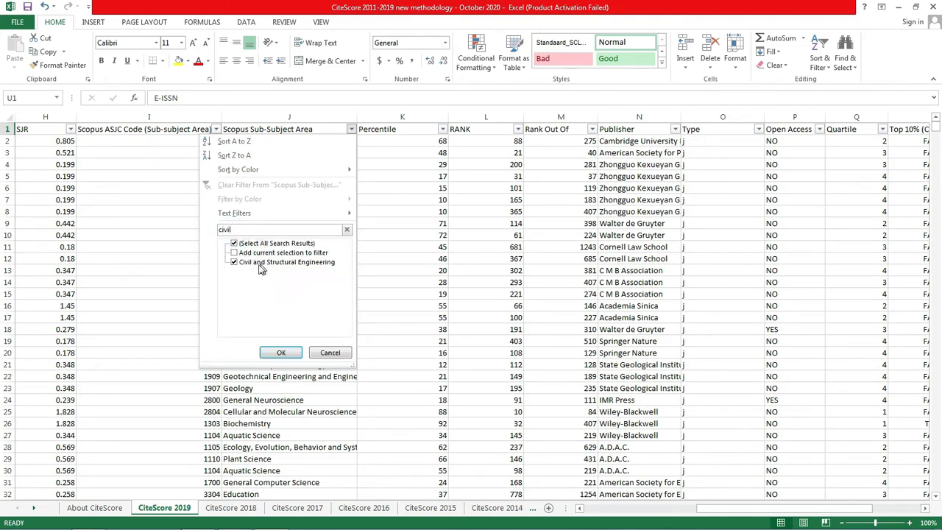
{"action": "left_click", "coordinate": [280, 352]}
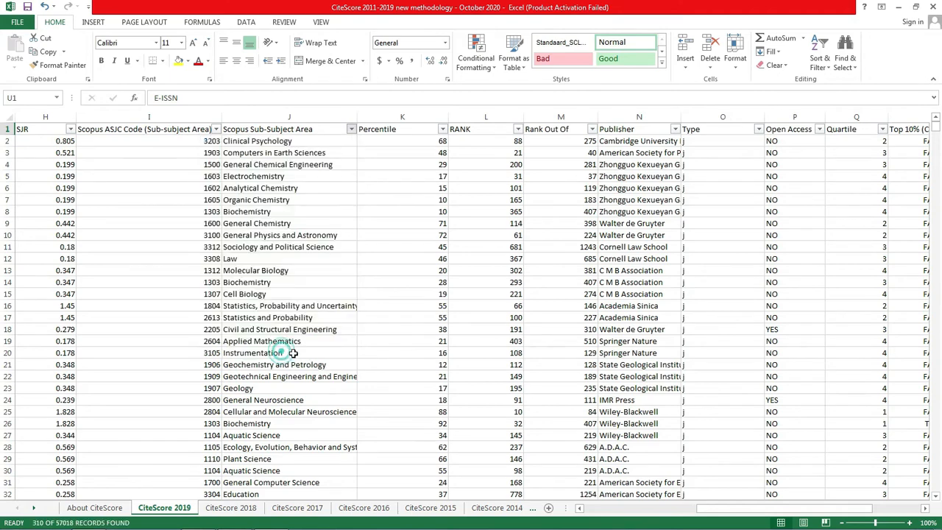
{"action": "left_click", "coordinate": [357, 130]}
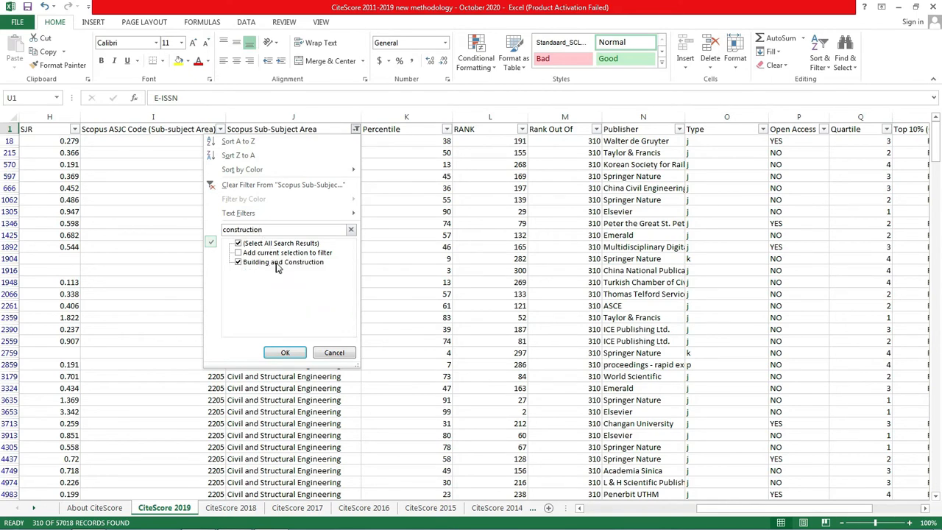
{"action": "left_click", "coordinate": [284, 353]}
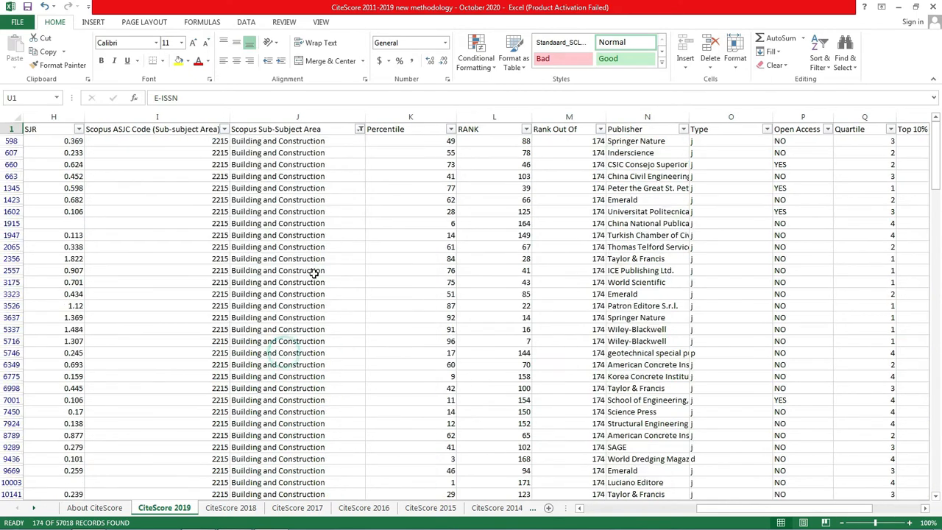
Search the Scopus Sub-Subject Area filter values for "materials".
{"action": "left_click", "coordinate": [360, 129]}
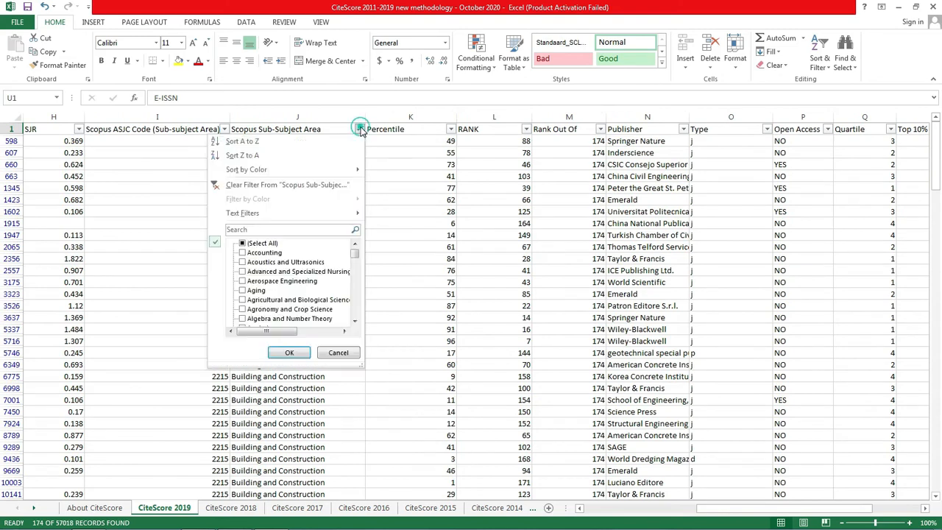
{"action": "left_click", "coordinate": [254, 229]}
{"action": "type", "text": "materials"}
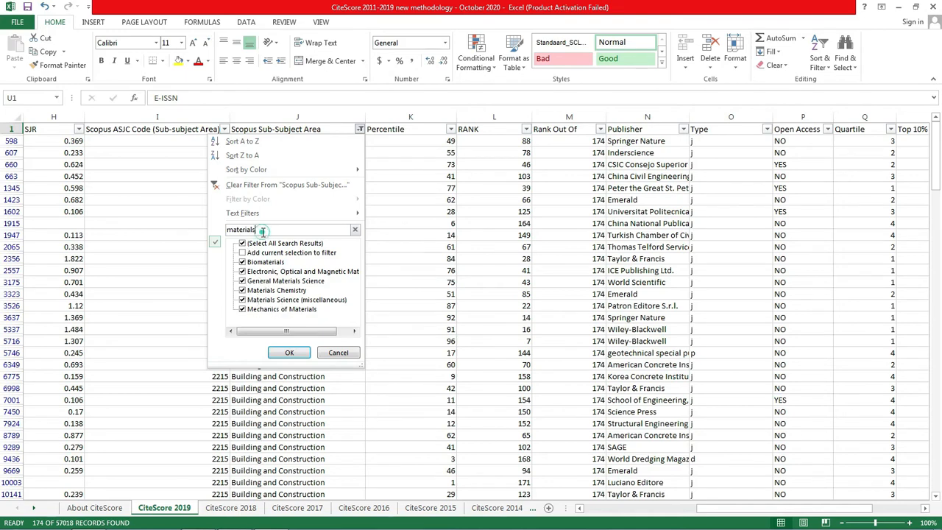
Replace the filter search with "structural", exclude Structural Biology and filter the sub-subject area to Civil and Structural Engineering.
{"action": "left_click_drag", "start_coordinate": [257, 232], "coordinate": [228, 230]}
{"action": "key", "text": "BackSpace"}
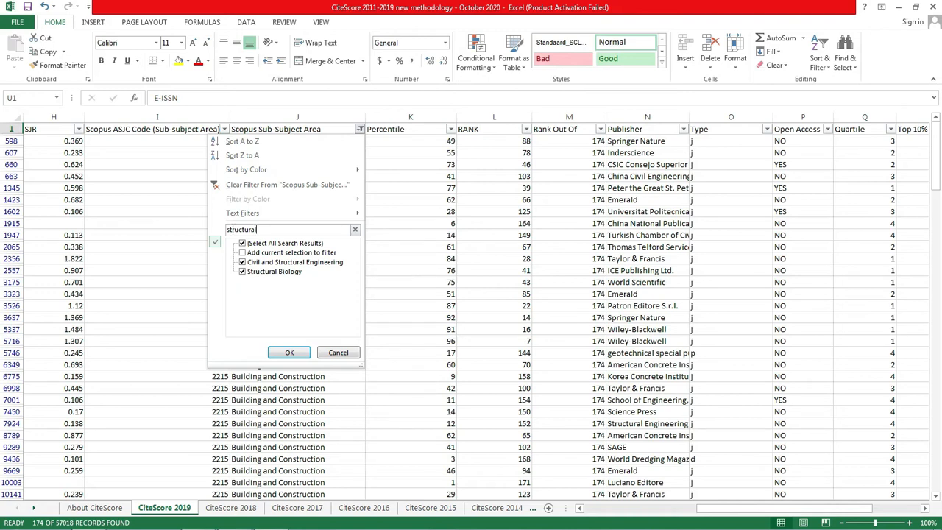
{"action": "left_click", "coordinate": [243, 272]}
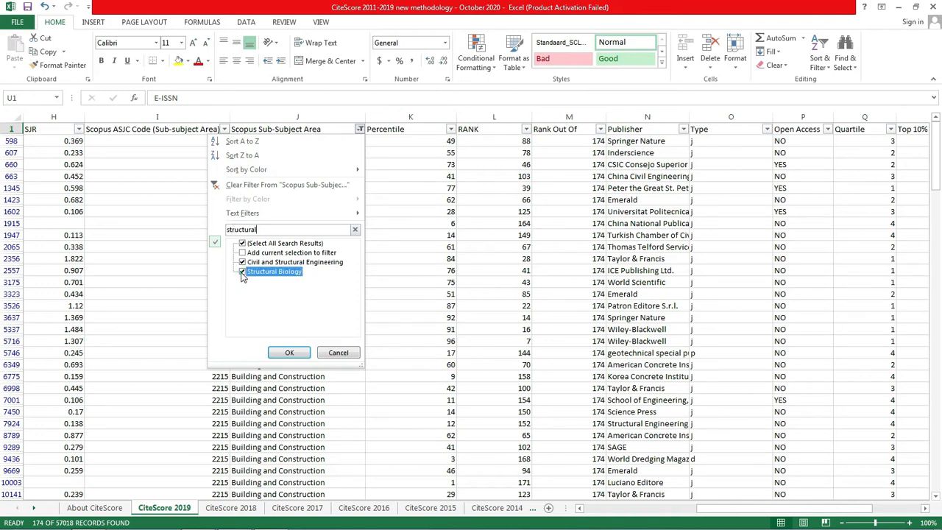
{"action": "left_click", "coordinate": [289, 352]}
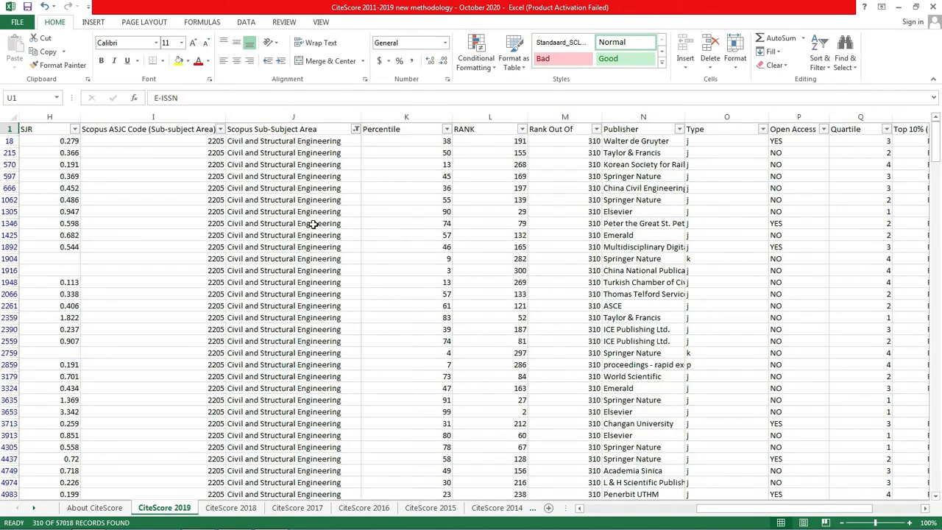
Review the filtered Civil and Structural Engineering journals and highlight the titles from Archives of Civil Engineering through row 3653.
{"action": "scroll", "coordinate": [315, 224], "scroll_direction": "down", "scroll_amount": 5}
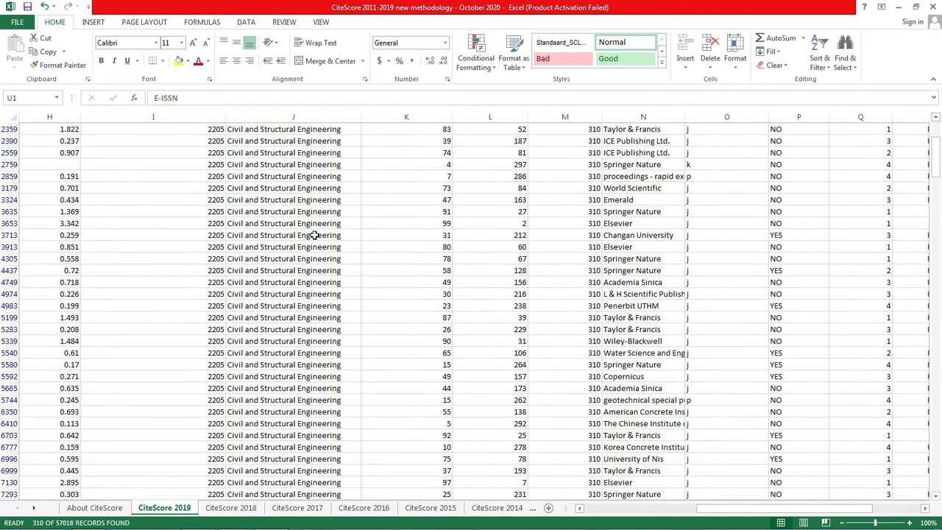
{"action": "scroll", "coordinate": [314, 235], "scroll_direction": "down", "scroll_amount": 5}
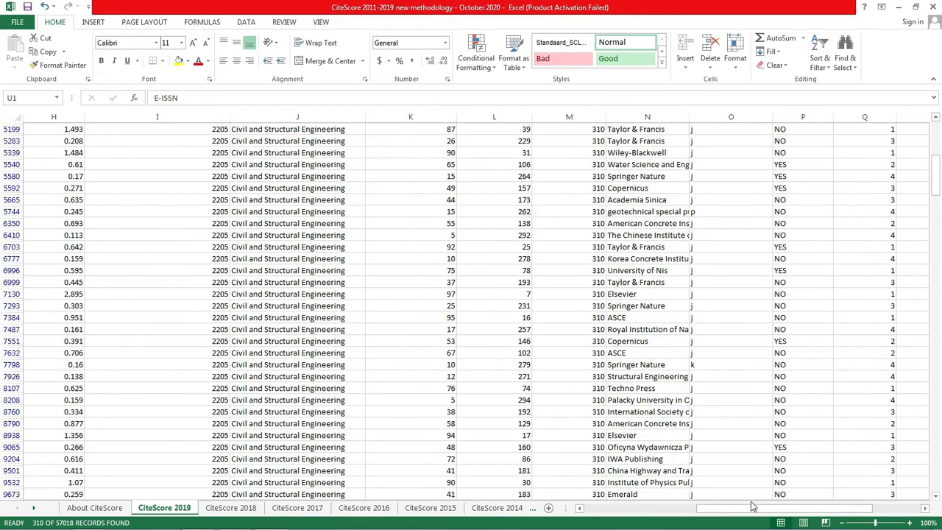
{"action": "left_click_drag", "start_coordinate": [753, 506], "coordinate": [333, 383]}
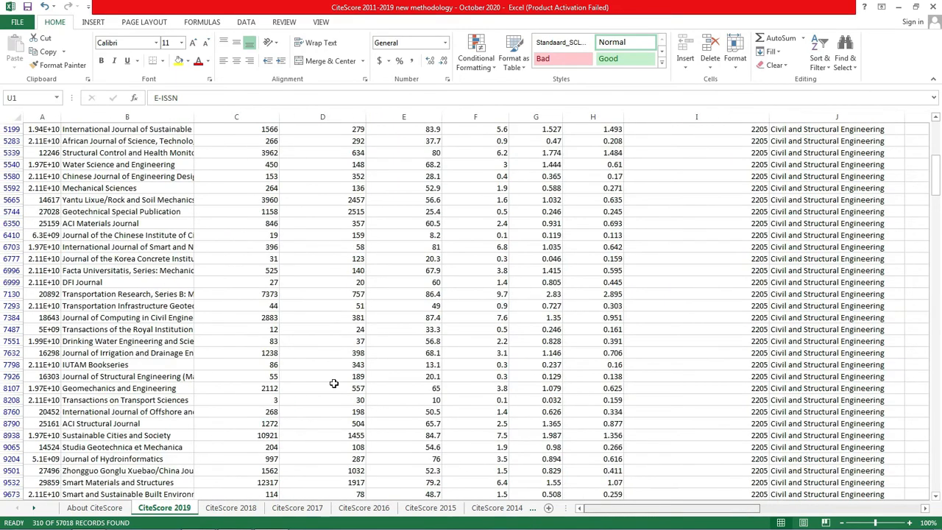
{"action": "scroll", "coordinate": [119, 261], "scroll_direction": "up", "scroll_amount": 7}
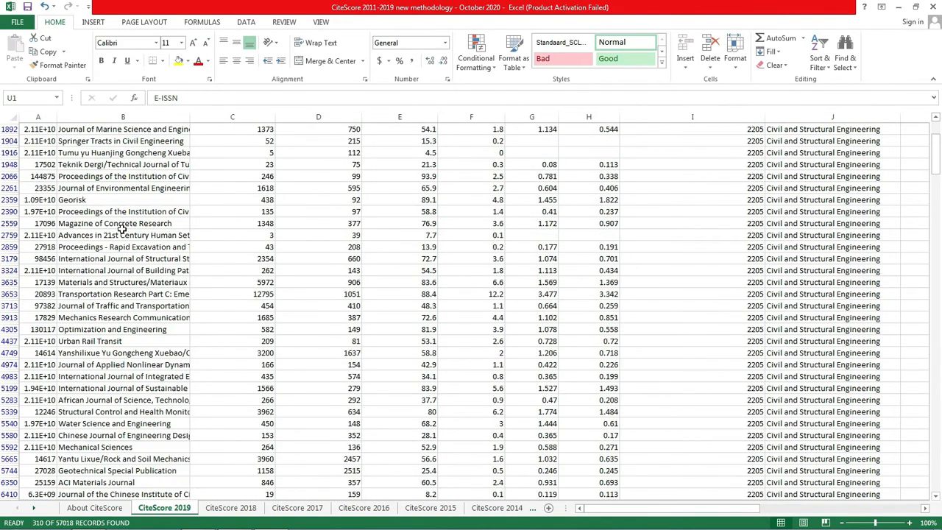
{"action": "scroll", "coordinate": [122, 229], "scroll_direction": "up", "scroll_amount": 4}
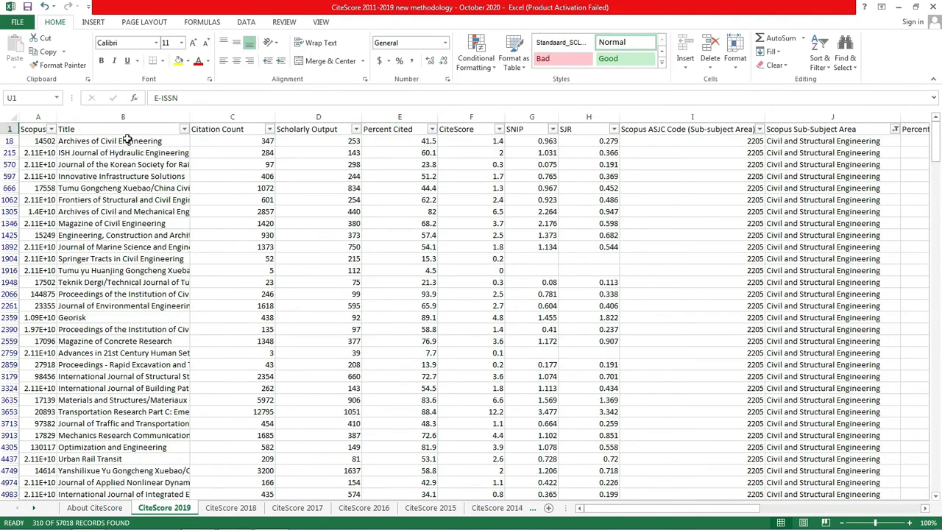
{"action": "left_click_drag", "start_coordinate": [139, 138], "coordinate": [122, 411]}
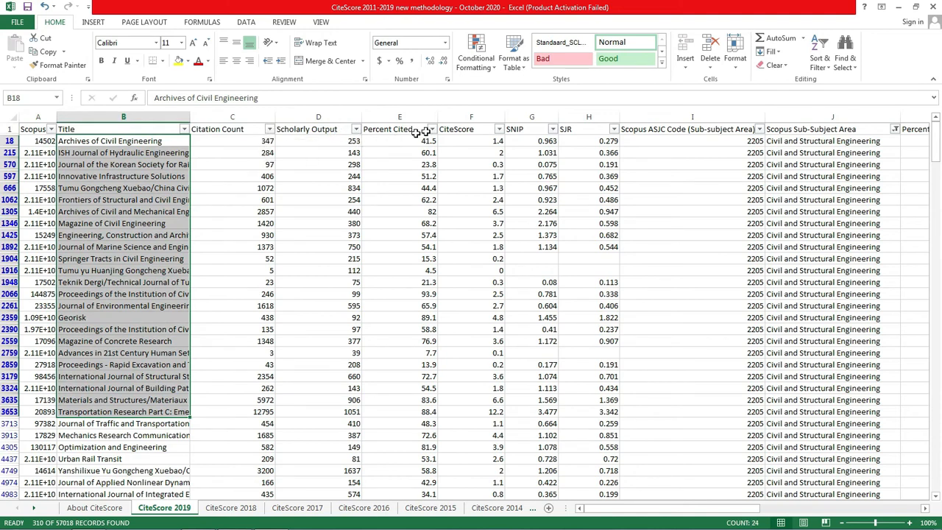
Look through the filter values of the SJR column from lowest to highest without applying a filter.
{"action": "left_click", "coordinate": [613, 129]}
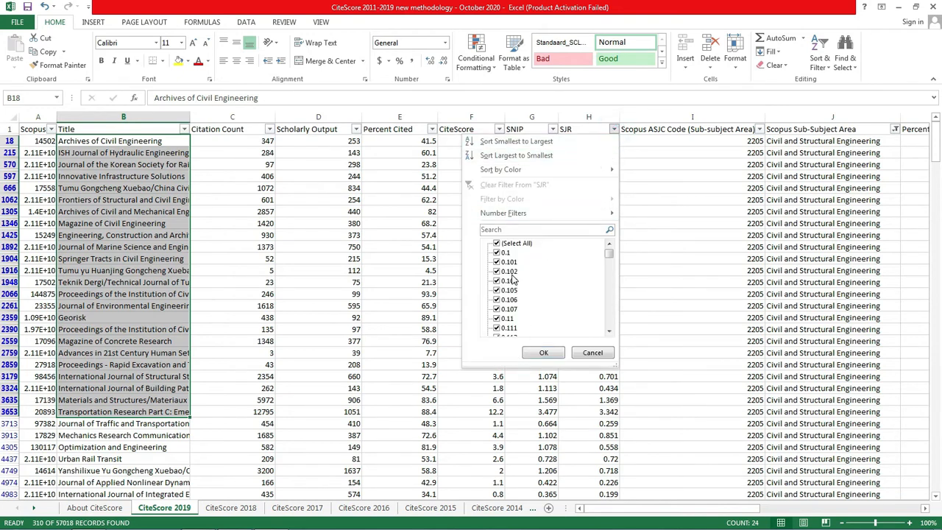
{"action": "left_click_drag", "start_coordinate": [608, 254], "coordinate": [611, 334]}
{"action": "left_click", "coordinate": [593, 352]}
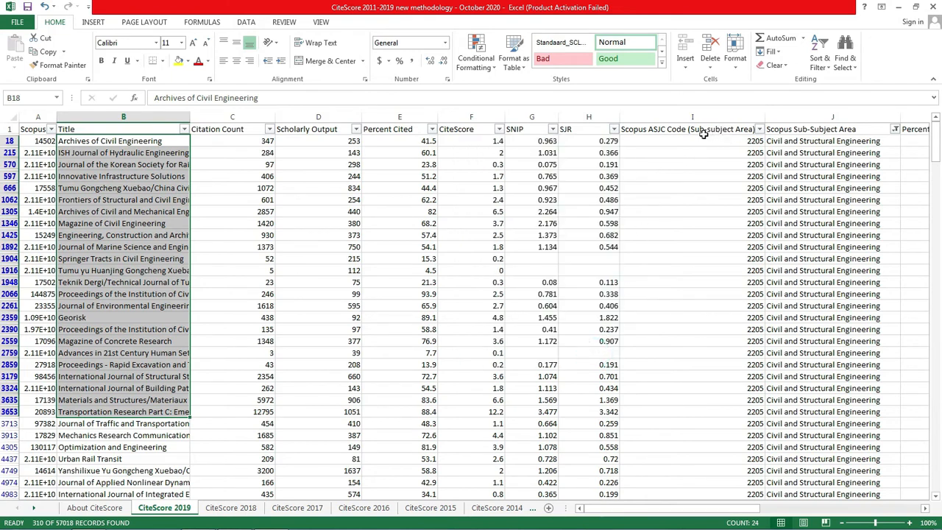
Check which codes the Scopus ASJC Code filter offers for the filtered journals without applying a filter.
{"action": "left_click", "coordinate": [699, 129]}
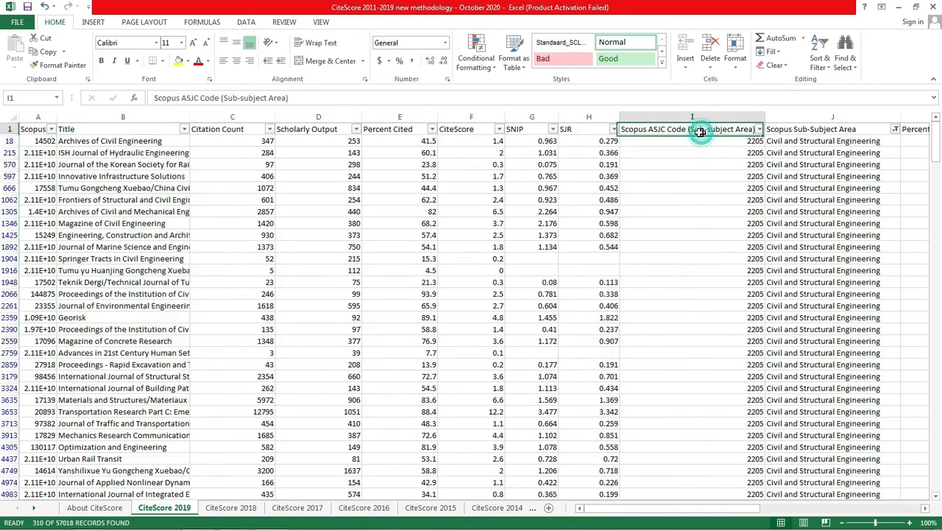
{"action": "left_click", "coordinate": [758, 129]}
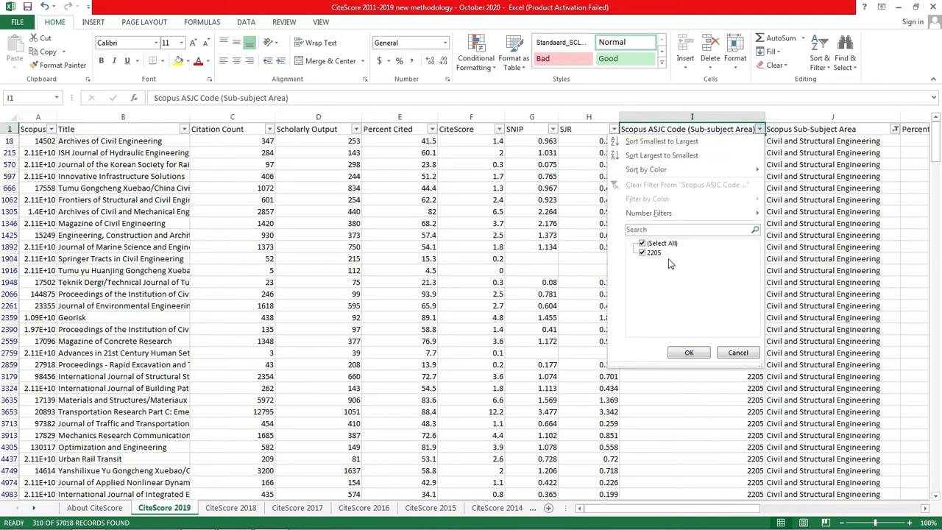
{"action": "left_click", "coordinate": [738, 353]}
Show all sub-subject areas again, filter the Scopus ASJC Code column to 1000 only and highlight the matching sub-subject area cells.
{"action": "left_click", "coordinate": [895, 130]}
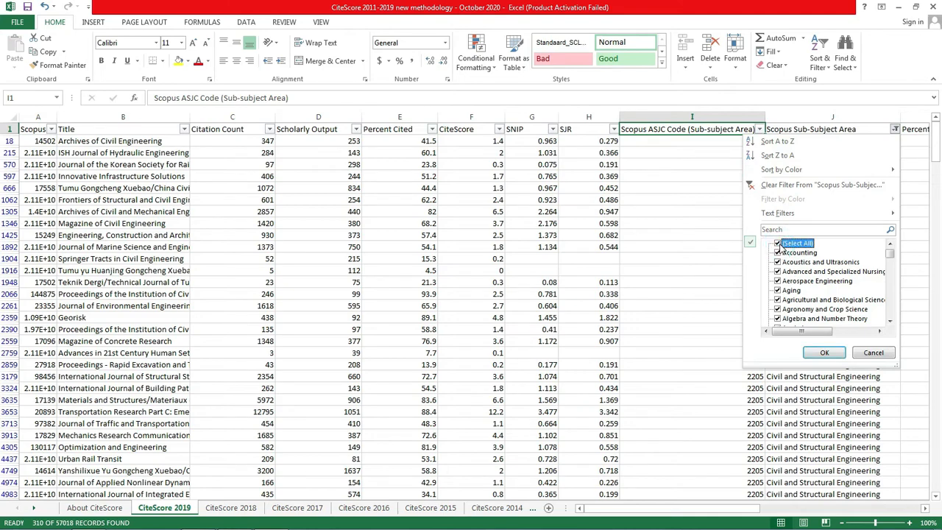
{"action": "left_click", "coordinate": [825, 352]}
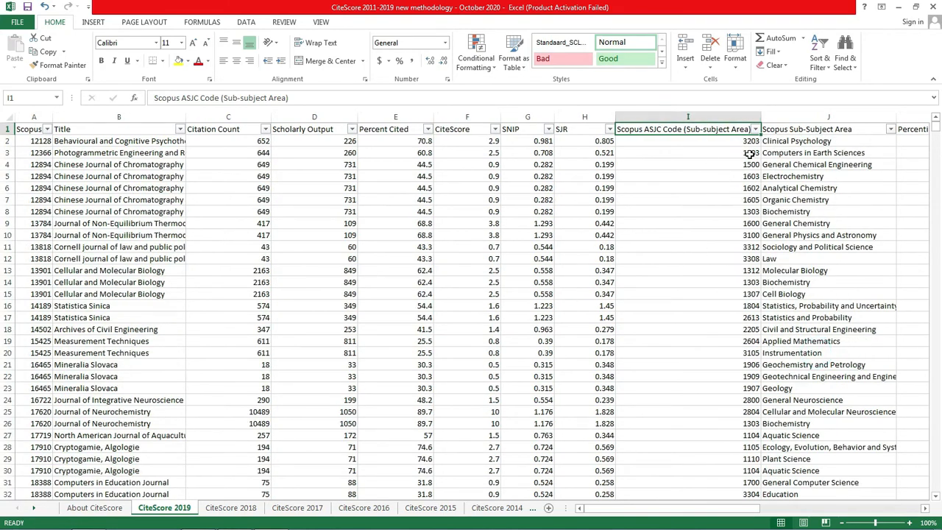
{"action": "left_click", "coordinate": [755, 129]}
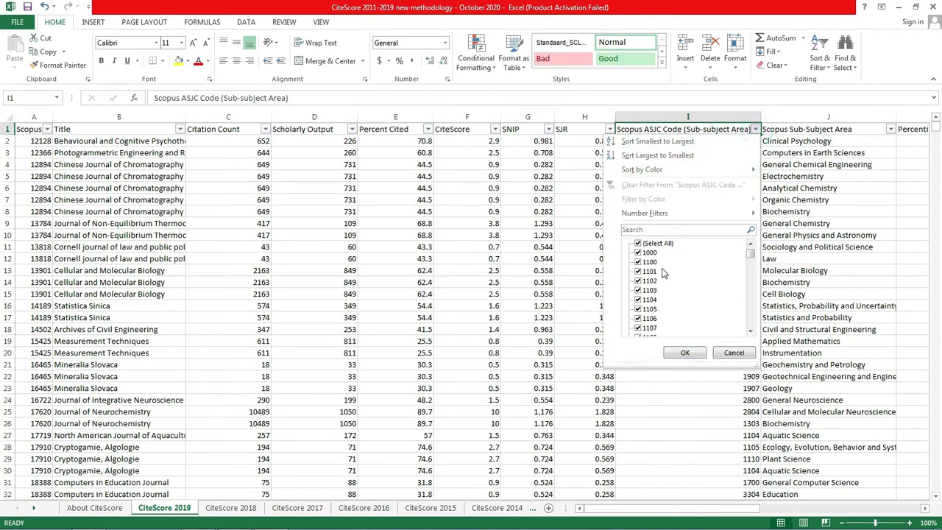
{"action": "left_click", "coordinate": [639, 245]}
{"action": "left_click", "coordinate": [639, 245]}
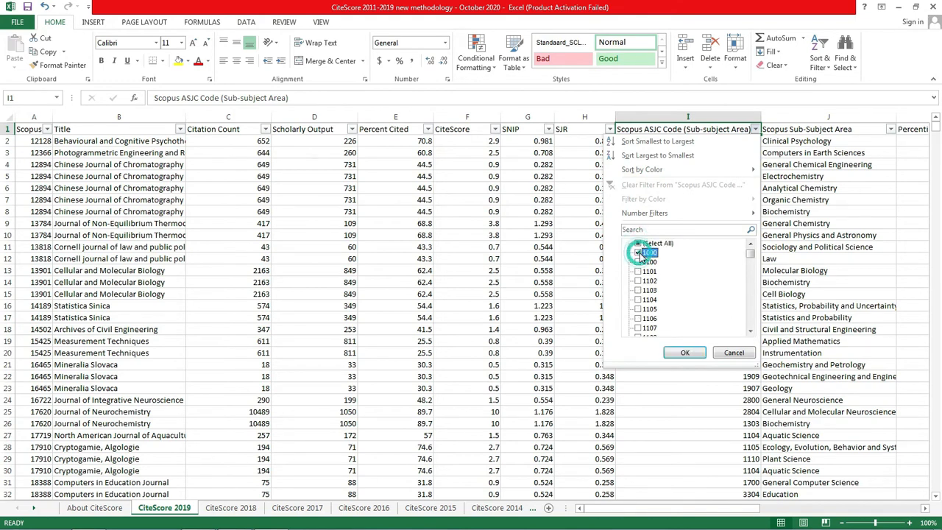
{"action": "left_click", "coordinate": [685, 352]}
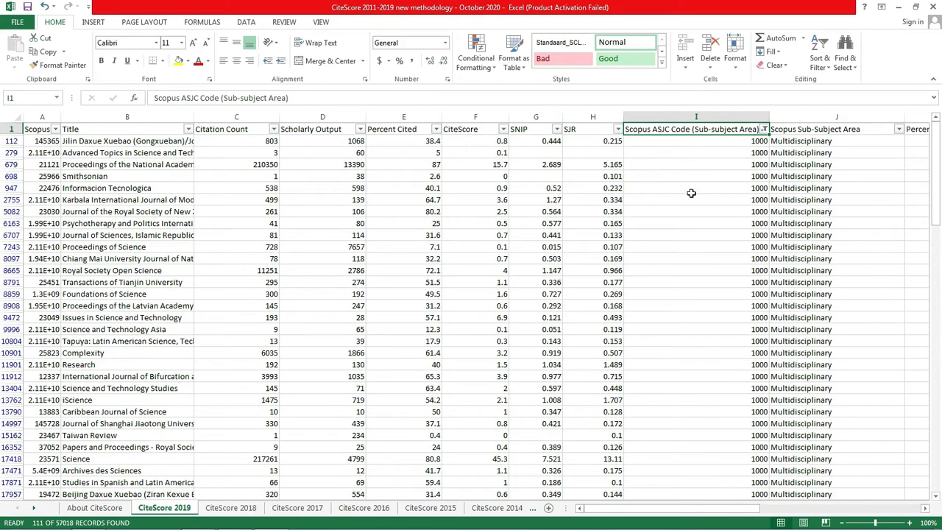
{"action": "left_click_drag", "start_coordinate": [796, 141], "coordinate": [736, 435]}
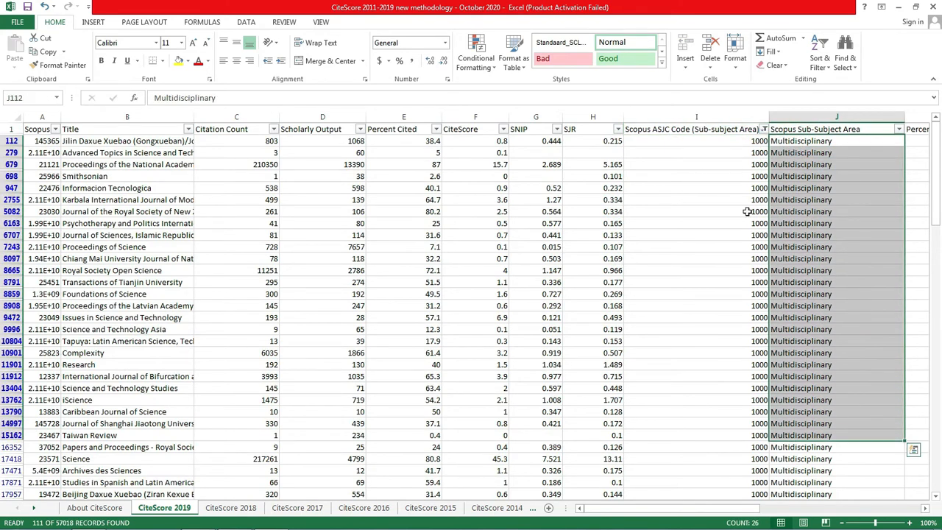
Change the Scopus ASJC Code filter to 1100 only and highlight the first matching sub-subject area cells.
{"action": "left_click", "coordinate": [763, 129]}
{"action": "left_click", "coordinate": [647, 253]}
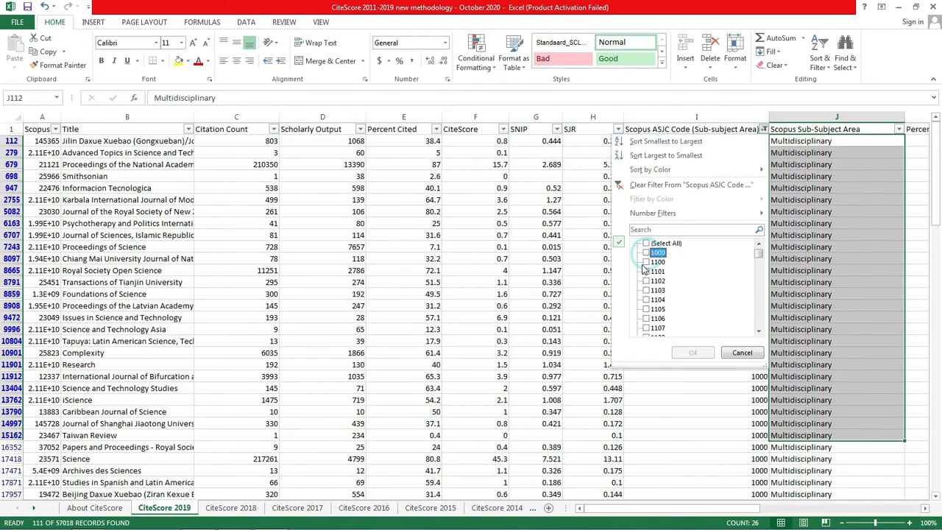
{"action": "left_click", "coordinate": [647, 262]}
{"action": "left_click", "coordinate": [692, 354]}
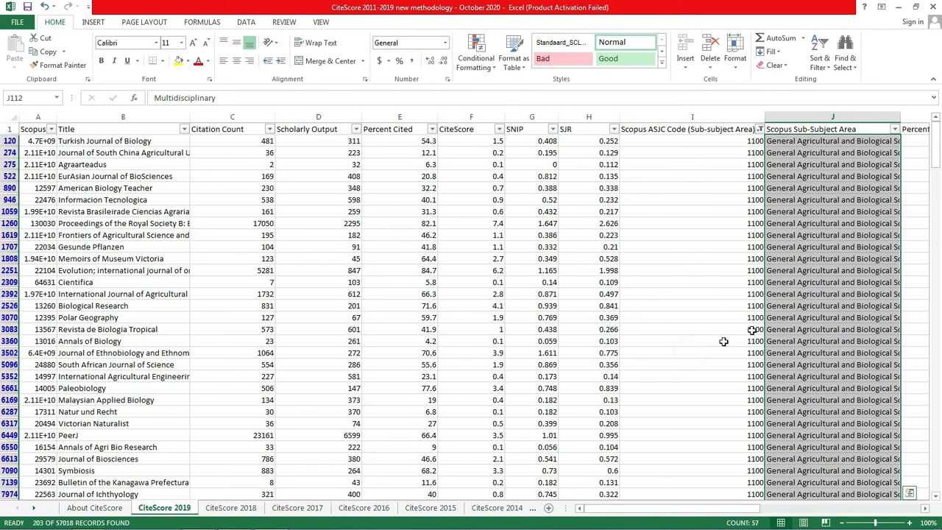
{"action": "left_click", "coordinate": [806, 142]}
{"action": "left_click_drag", "start_coordinate": [805, 157], "coordinate": [806, 282]}
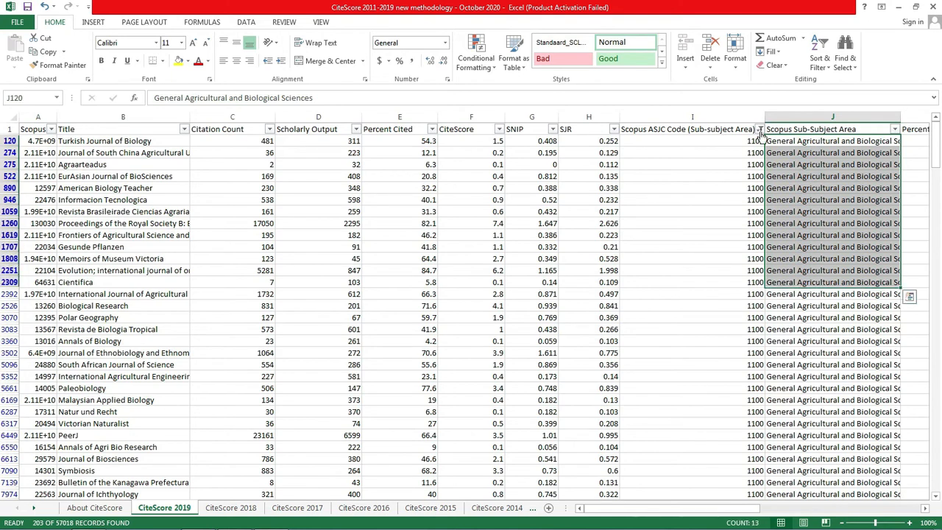
Change the Scopus ASJC Code filter to show only code 2000.
{"action": "left_click", "coordinate": [759, 129]}
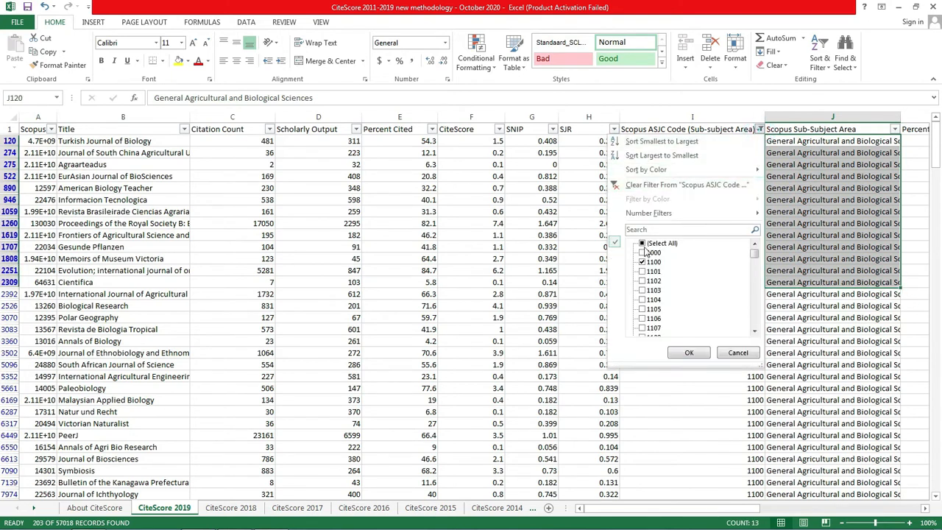
{"action": "left_click", "coordinate": [645, 243]}
{"action": "left_click", "coordinate": [642, 243]}
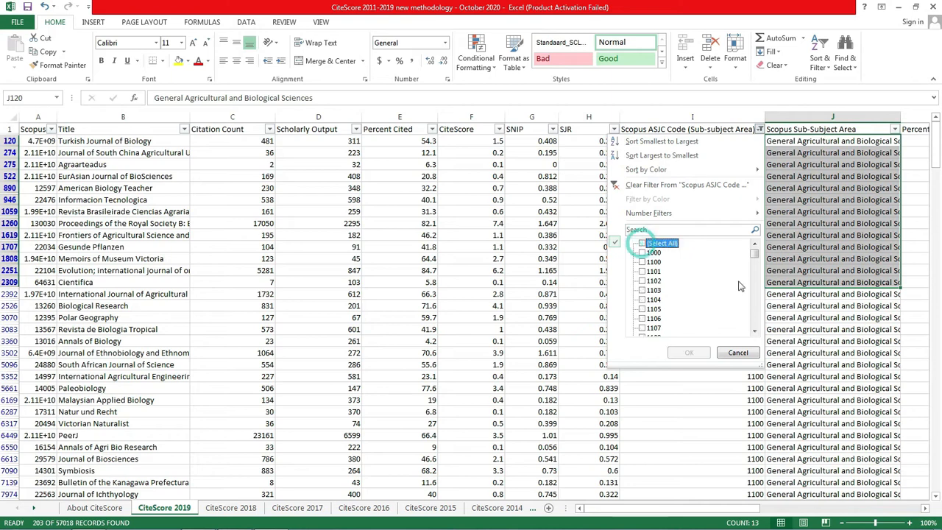
{"action": "scroll", "coordinate": [757, 333], "scroll_direction": "down", "scroll_amount": 5}
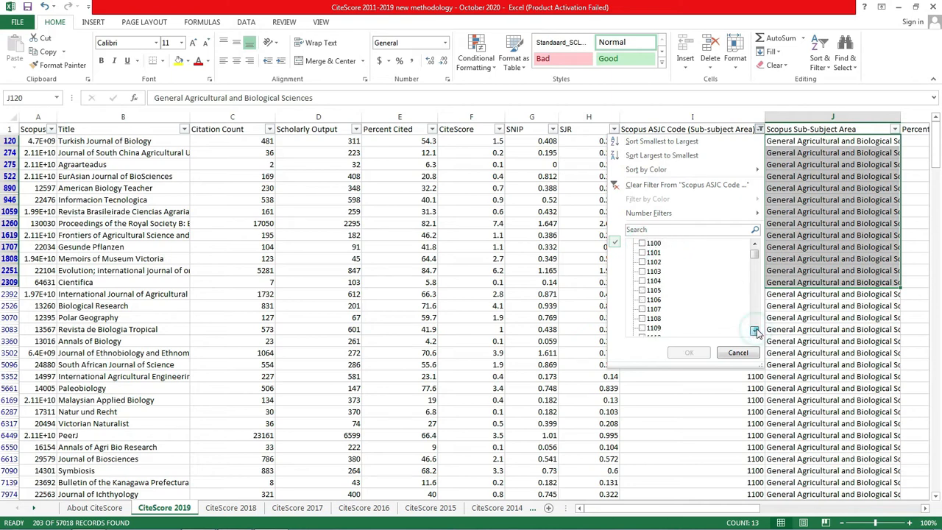
{"action": "left_click", "coordinate": [756, 332]}
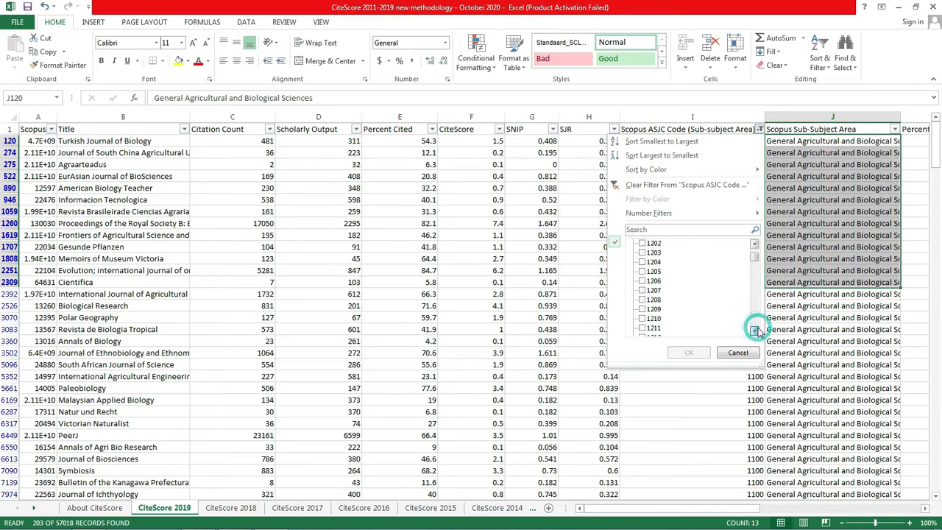
{"action": "left_click", "coordinate": [755, 332]}
{"action": "left_click", "coordinate": [755, 332]}
{"action": "left_click", "coordinate": [756, 332]}
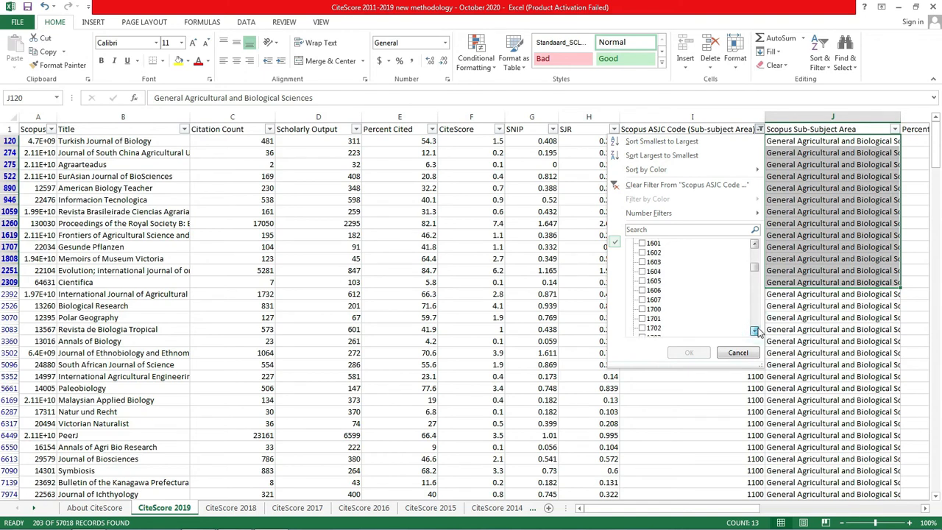
{"action": "left_click", "coordinate": [755, 332]}
{"action": "left_click", "coordinate": [756, 332]}
{"action": "left_click", "coordinate": [756, 332]}
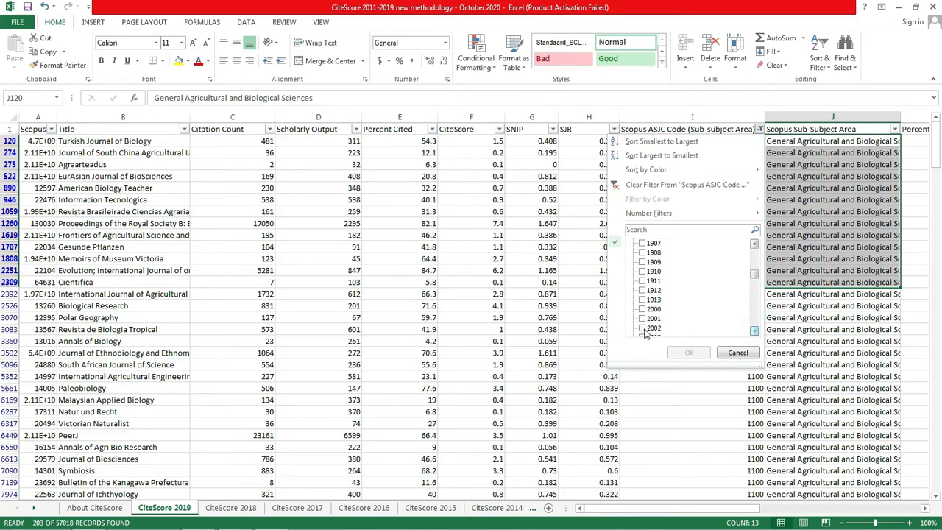
{"action": "left_click", "coordinate": [756, 332]}
{"action": "left_click", "coordinate": [641, 290]}
{"action": "left_click", "coordinate": [690, 353]}
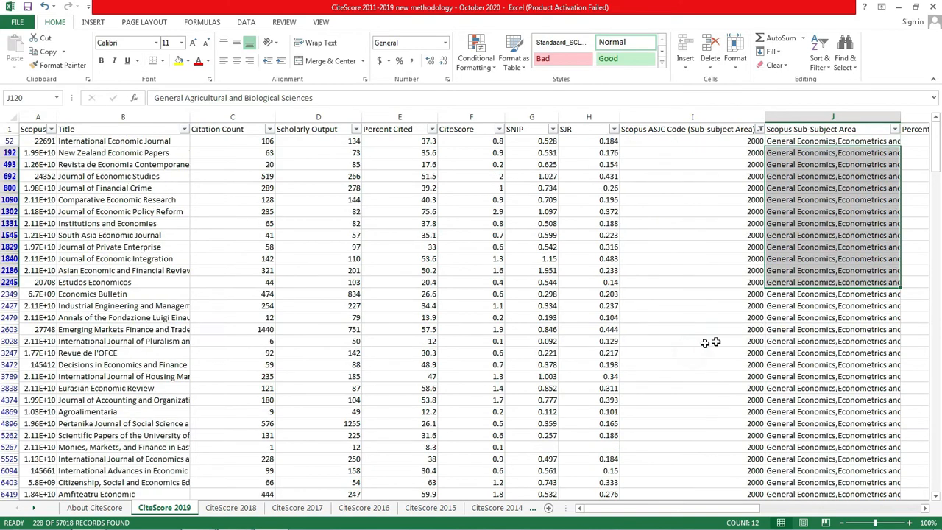
Replace code 2000 with 2003 as the only code in the Scopus ASJC Code filter.
{"action": "left_click", "coordinate": [759, 129]}
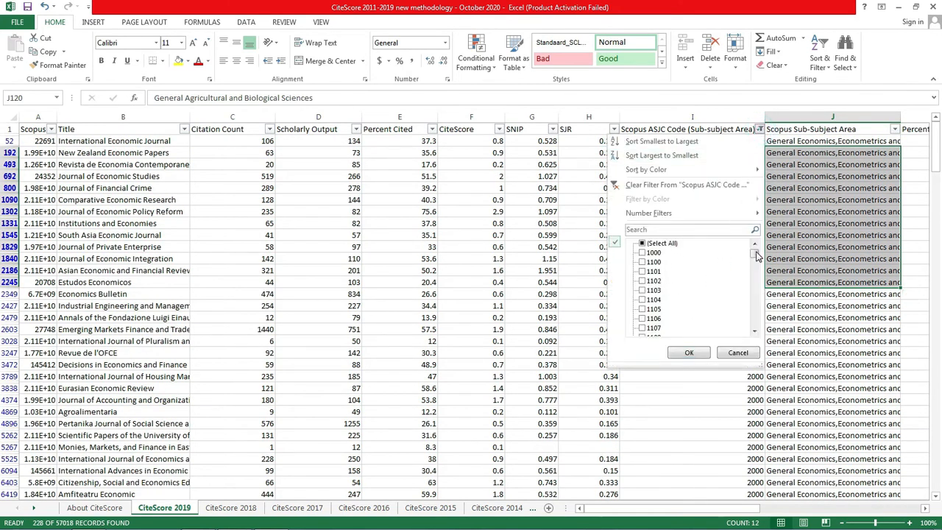
{"action": "left_click_drag", "start_coordinate": [756, 254], "coordinate": [758, 276]}
{"action": "left_click", "coordinate": [643, 328]}
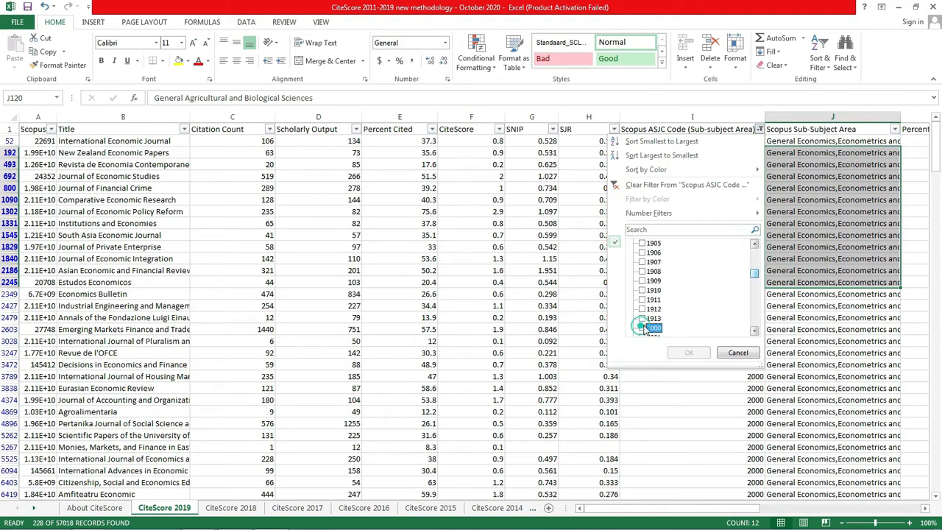
{"action": "left_click", "coordinate": [755, 330]}
{"action": "left_click", "coordinate": [754, 330]}
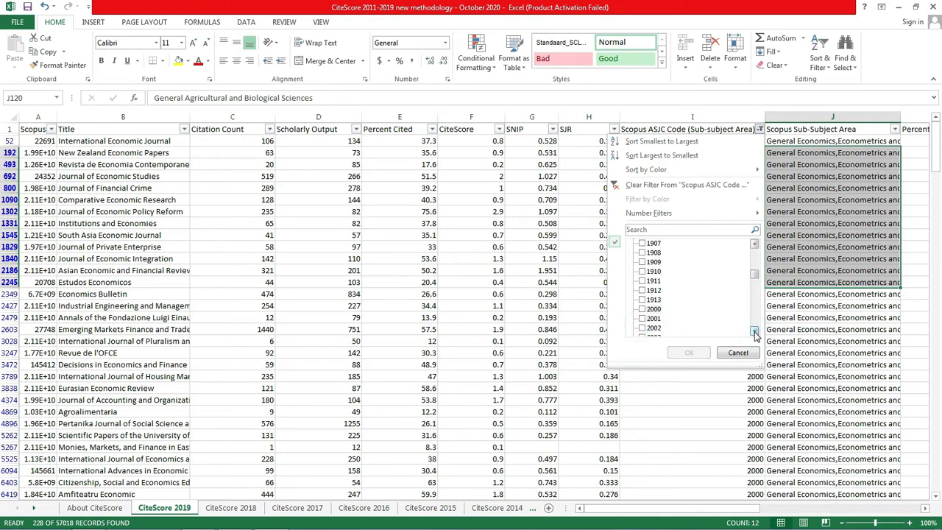
{"action": "left_click", "coordinate": [754, 330]}
{"action": "left_click", "coordinate": [755, 331]}
{"action": "left_click", "coordinate": [642, 320]}
{"action": "left_click", "coordinate": [692, 353]}
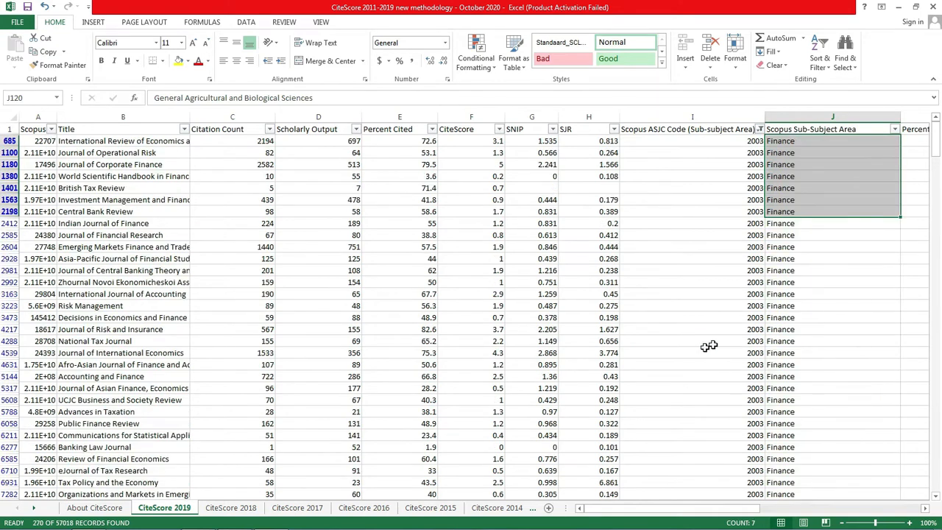
Look through the Scopus ASJC Code filter list to its end, and select all codes again to show every journal.
{"action": "left_click", "coordinate": [759, 129]}
{"action": "left_click_drag", "start_coordinate": [754, 254], "coordinate": [755, 317]}
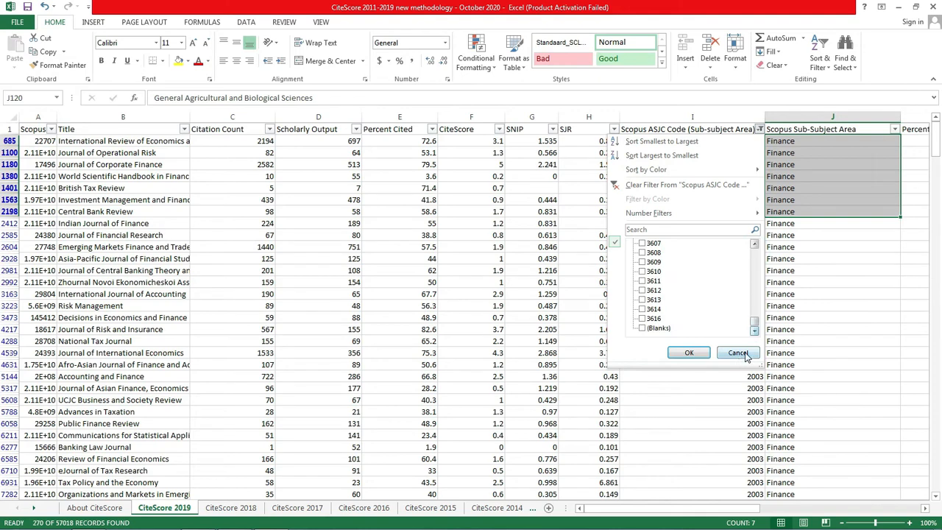
{"action": "left_click_drag", "start_coordinate": [754, 327], "coordinate": [754, 252]}
{"action": "left_click", "coordinate": [643, 243]}
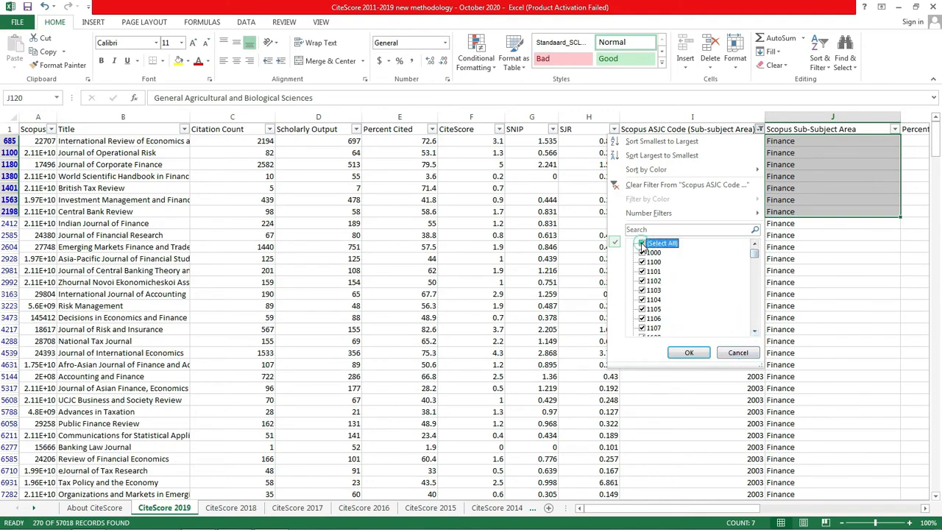
{"action": "left_click", "coordinate": [689, 352]}
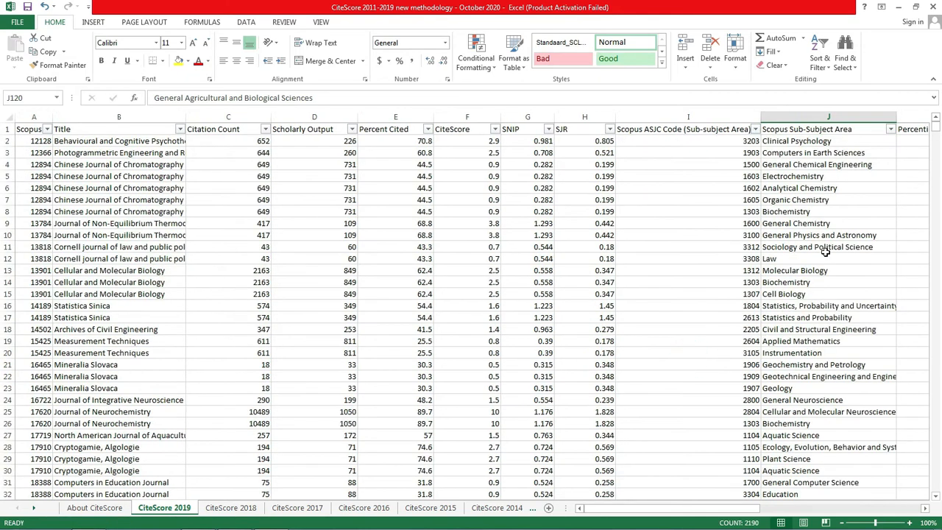
Filter the Scopus Sub-Subject Area column to Civil and Structural Engineering only and highlight the matching ASJC code cells down to row 3179.
{"action": "left_click", "coordinate": [891, 128]}
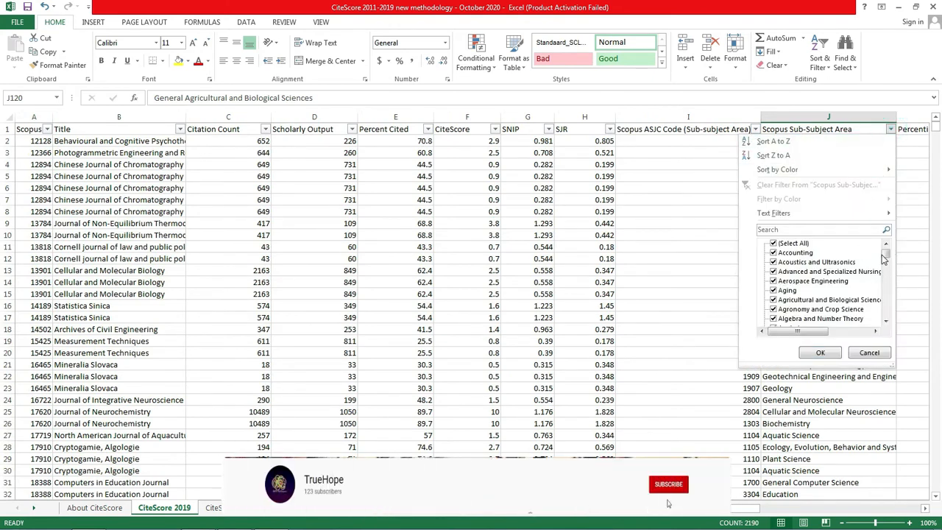
{"action": "left_click", "coordinate": [775, 243]}
{"action": "left_click", "coordinate": [775, 244]}
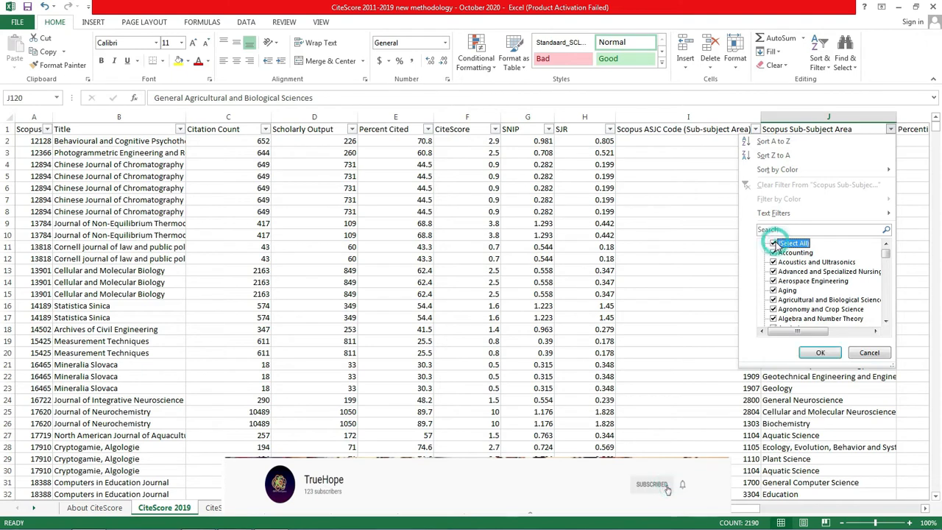
{"action": "left_click", "coordinate": [775, 243]}
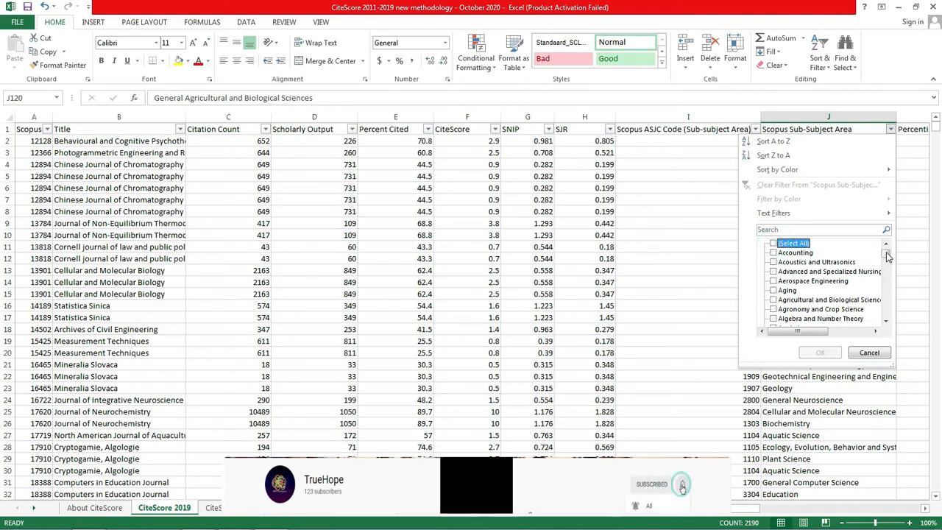
{"action": "left_click_drag", "start_coordinate": [886, 253], "coordinate": [888, 265]}
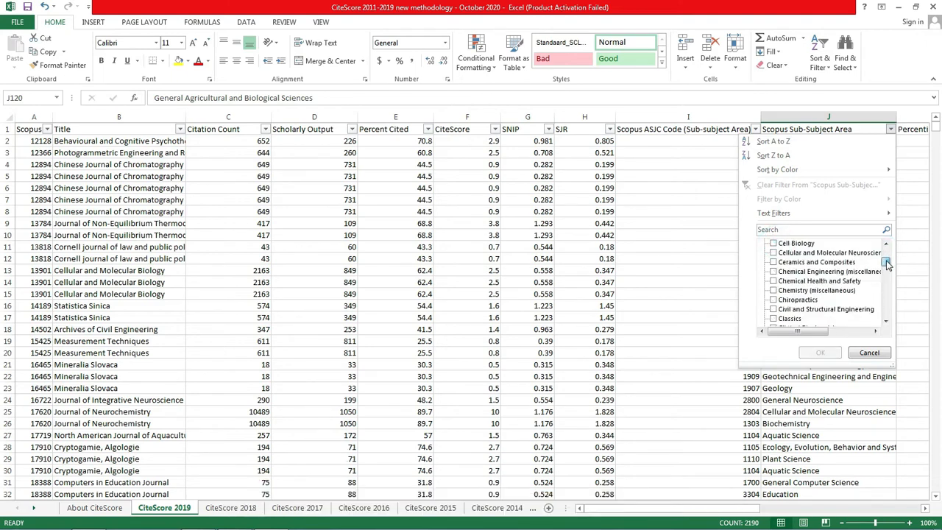
{"action": "left_click", "coordinate": [775, 310]}
{"action": "left_click", "coordinate": [820, 352]}
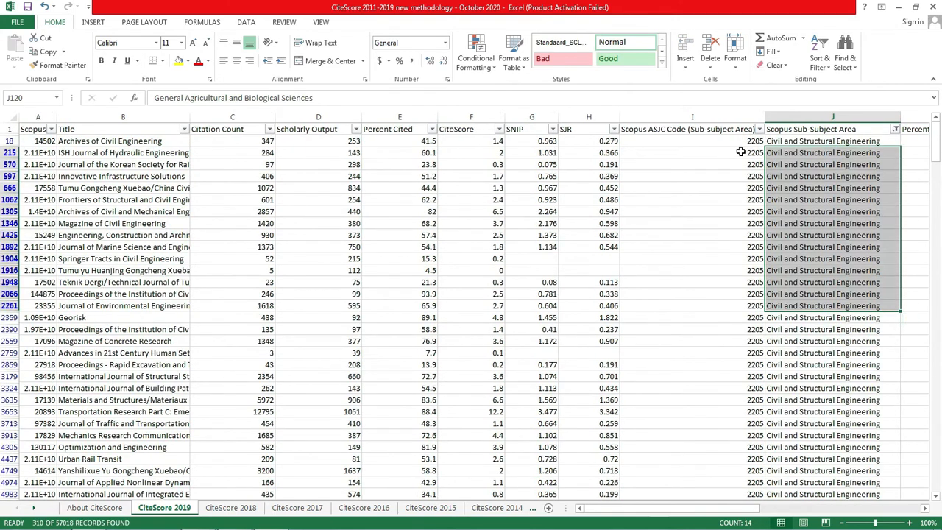
{"action": "left_click_drag", "start_coordinate": [740, 141], "coordinate": [719, 379]}
Add Architecture to the Scopus Sub-Subject Area filter alongside Civil and Structural Engineering.
{"action": "left_click", "coordinate": [894, 129]}
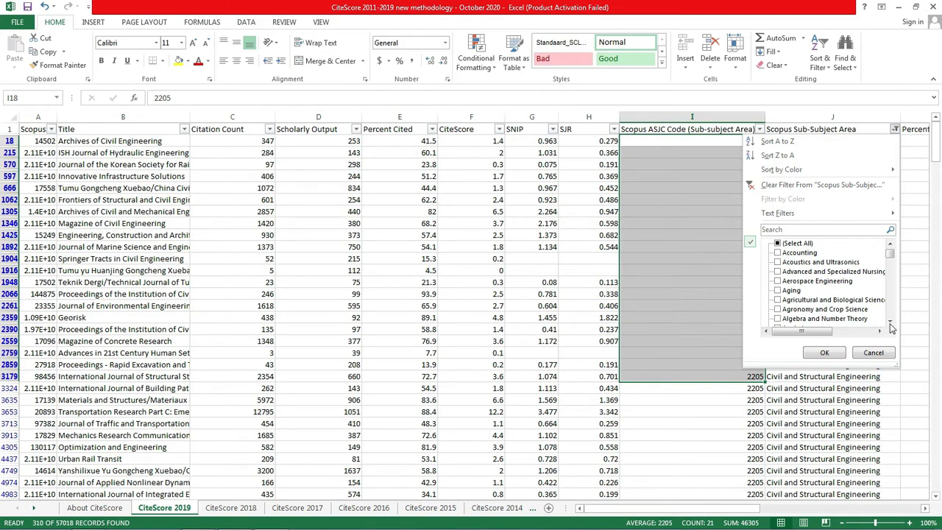
{"action": "left_click", "coordinate": [891, 324]}
{"action": "left_click", "coordinate": [891, 323]}
{"action": "left_click", "coordinate": [890, 324]}
{"action": "left_click", "coordinate": [890, 324]}
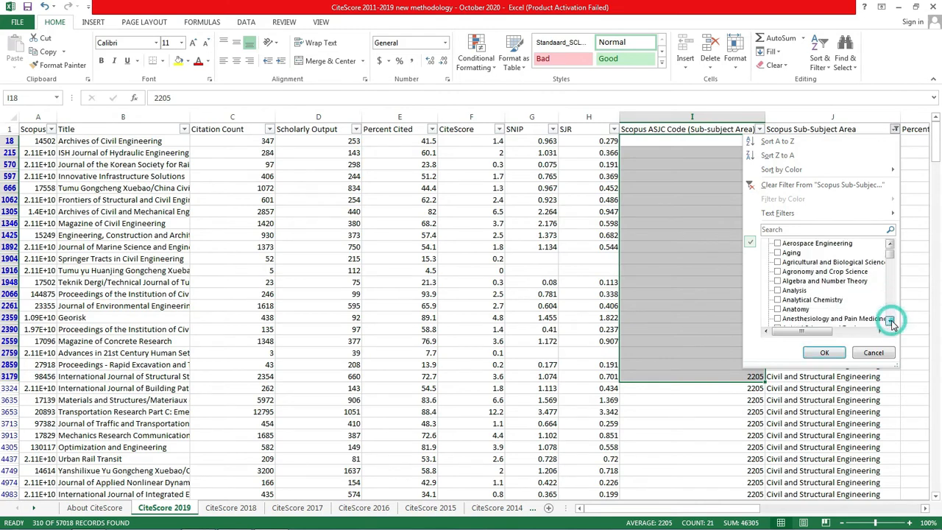
{"action": "left_click", "coordinate": [890, 324]}
{"action": "left_click", "coordinate": [891, 324]}
{"action": "left_click", "coordinate": [891, 324]}
{"action": "left_click", "coordinate": [891, 324]}
{"action": "left_click", "coordinate": [891, 324]}
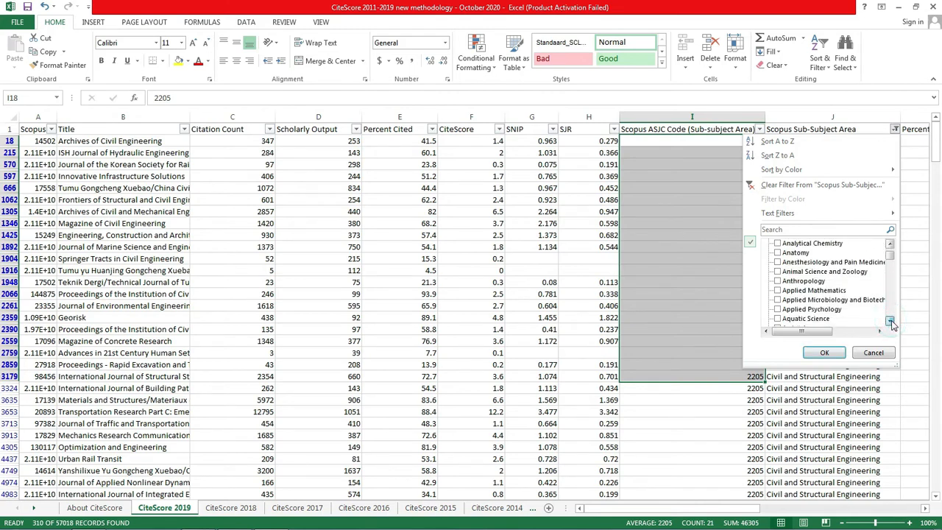
{"action": "left_click", "coordinate": [889, 322]}
{"action": "left_click", "coordinate": [889, 323]}
{"action": "left_click", "coordinate": [889, 323]}
{"action": "left_click", "coordinate": [890, 322]}
{"action": "left_click", "coordinate": [890, 323]}
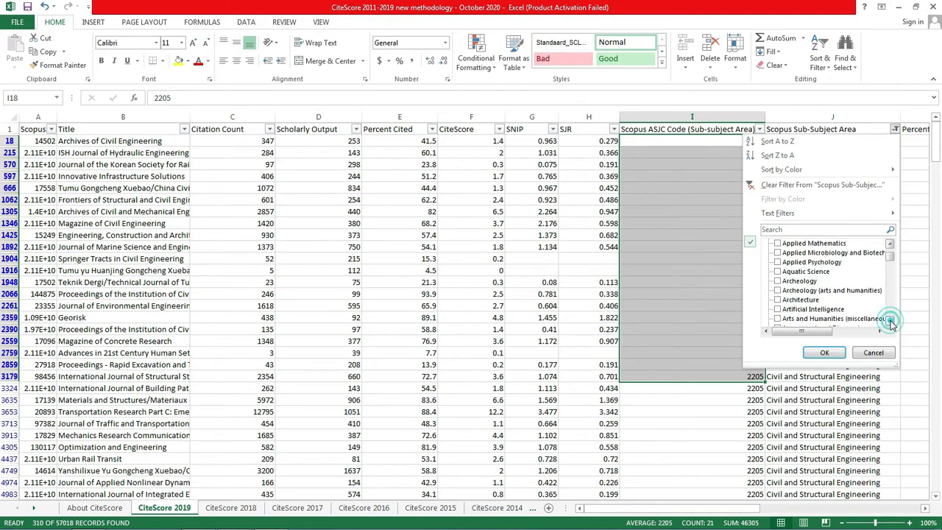
{"action": "left_click", "coordinate": [778, 300]}
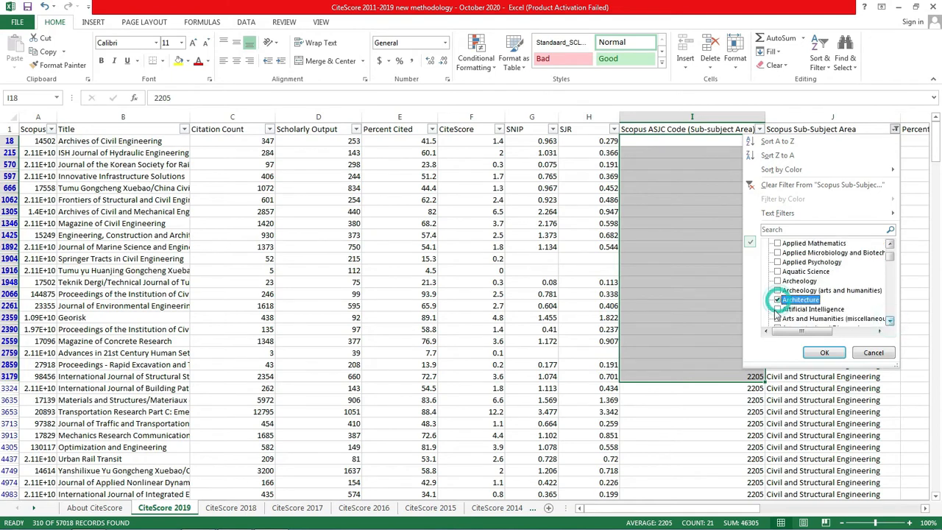
{"action": "left_click", "coordinate": [824, 353]}
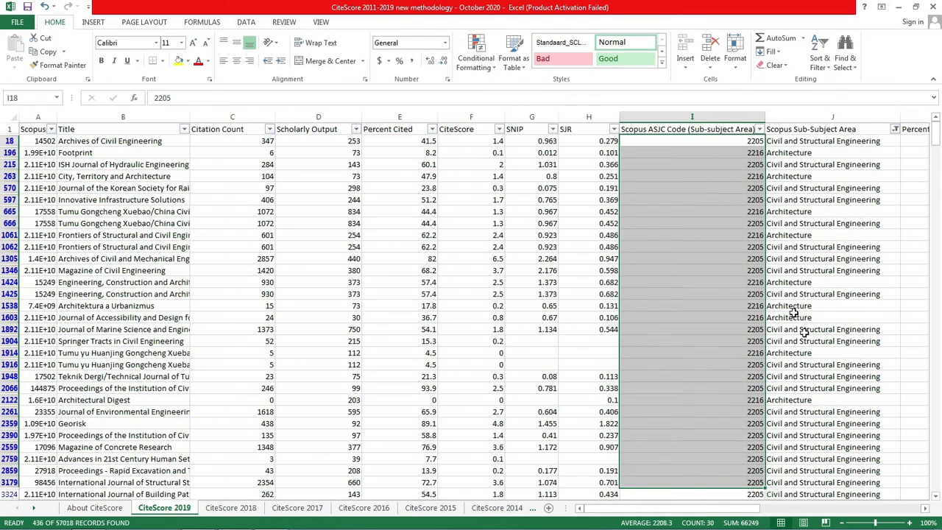
Fill the first Architecture ASJC code cell (I196) yellow and the first Civil and Structural Engineering code cell (I18) light blue.
{"action": "left_click", "coordinate": [800, 154]}
{"action": "left_click", "coordinate": [750, 153]}
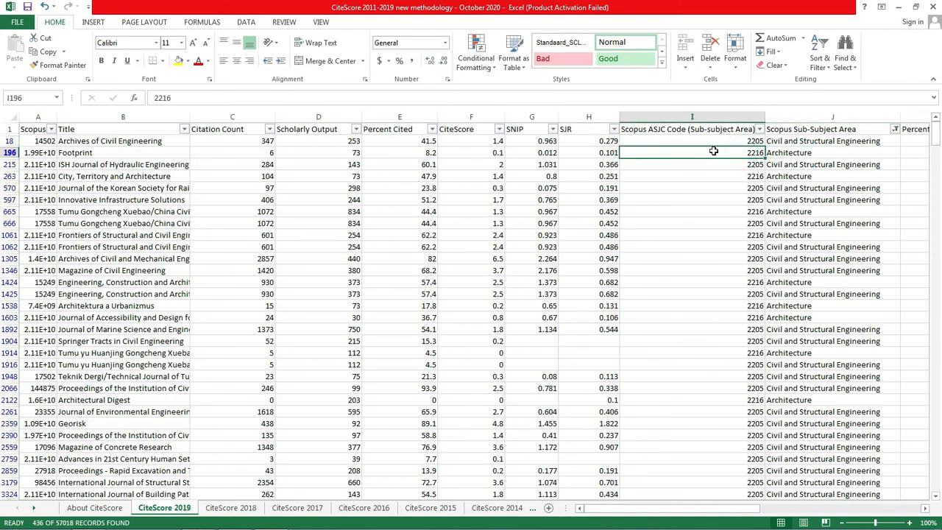
{"action": "left_click", "coordinate": [178, 61]}
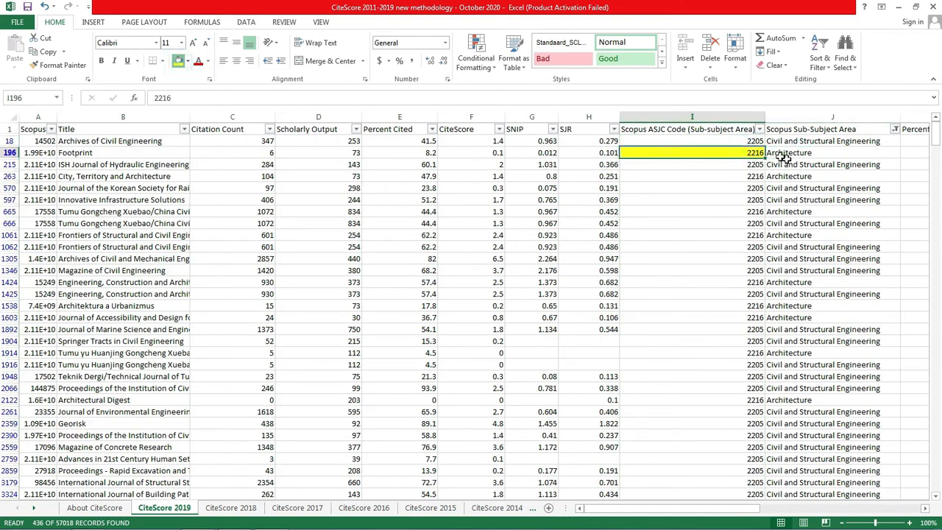
{"action": "left_click", "coordinate": [735, 143]}
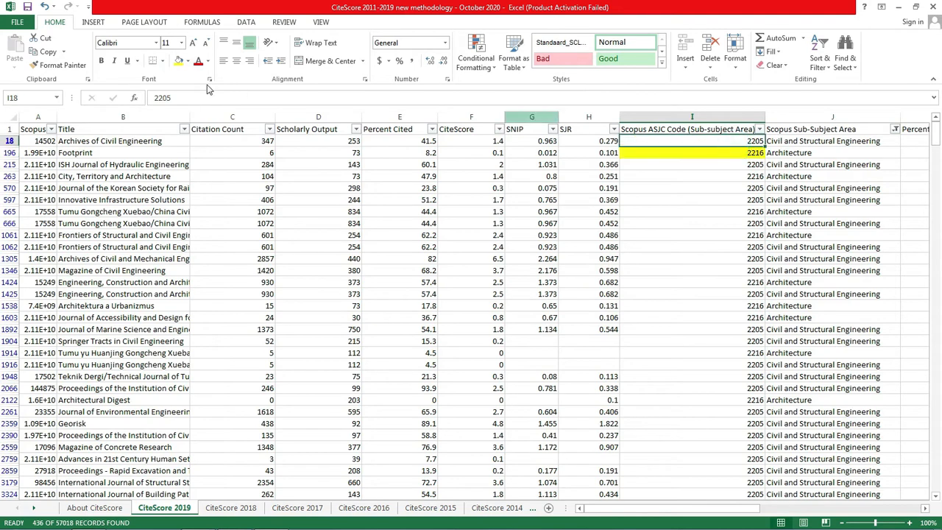
{"action": "left_click", "coordinate": [188, 61]}
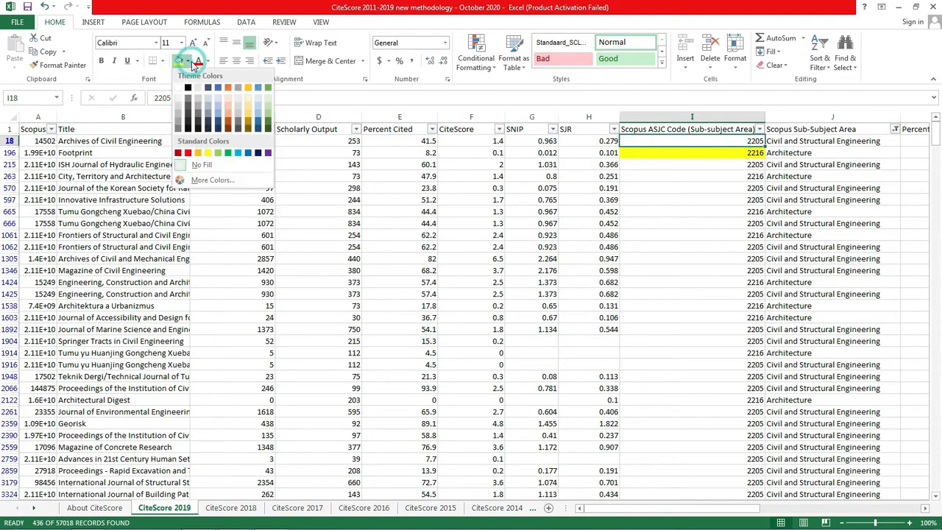
{"action": "left_click", "coordinate": [237, 153]}
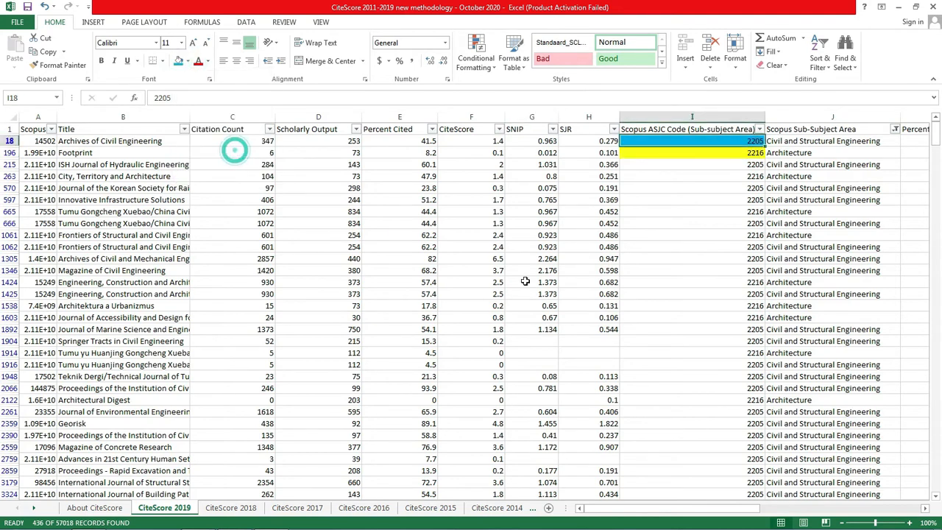
Add Building and Construction to the Scopus Sub-Subject Area filter alongside Architecture and Civil and Structural Engineering.
{"action": "left_click", "coordinate": [895, 129]}
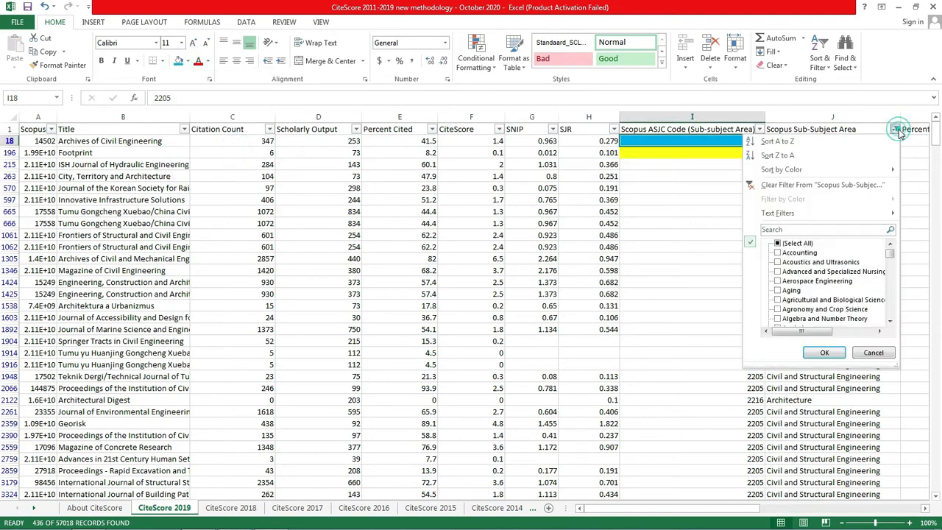
{"action": "left_click", "coordinate": [889, 322]}
{"action": "left_click", "coordinate": [889, 323]}
{"action": "left_click", "coordinate": [889, 322]}
{"action": "left_click", "coordinate": [889, 322]}
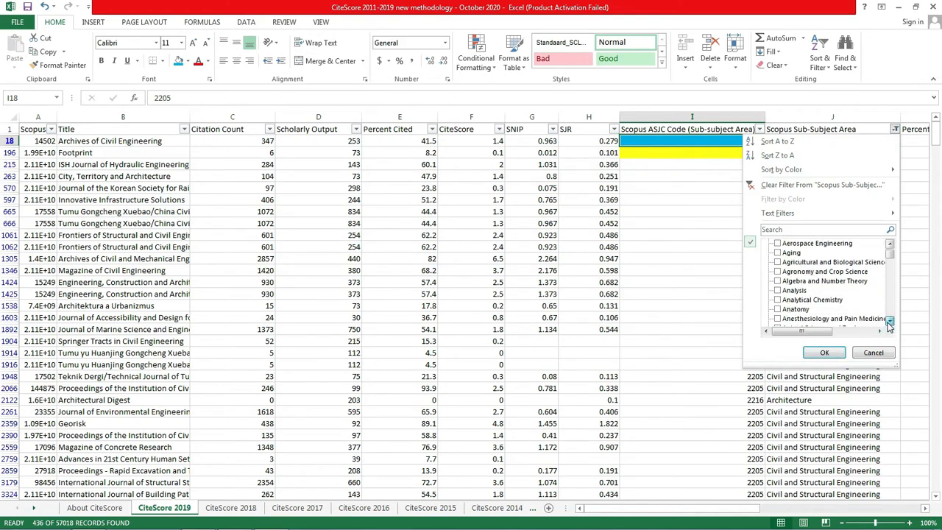
{"action": "left_click", "coordinate": [889, 322]}
{"action": "left_click", "coordinate": [889, 322]}
{"action": "left_click", "coordinate": [889, 322]}
{"action": "left_click", "coordinate": [889, 323]}
{"action": "left_click", "coordinate": [889, 322]}
{"action": "left_click", "coordinate": [889, 322]}
{"action": "left_click", "coordinate": [889, 322]}
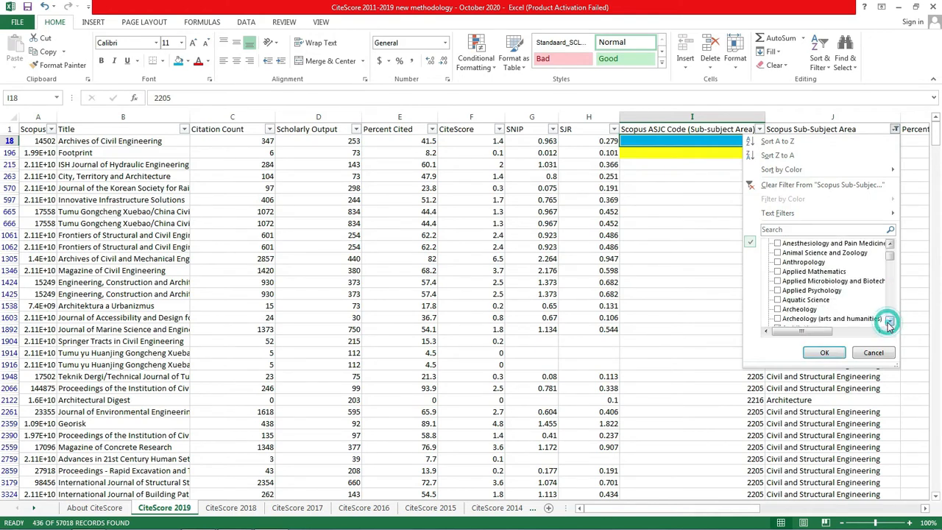
{"action": "left_click", "coordinate": [889, 322]}
{"action": "left_click", "coordinate": [889, 322]}
{"action": "left_click", "coordinate": [889, 323]}
{"action": "left_click", "coordinate": [889, 322]}
{"action": "left_click", "coordinate": [889, 323]}
{"action": "left_click", "coordinate": [889, 322]}
{"action": "left_click", "coordinate": [889, 322]}
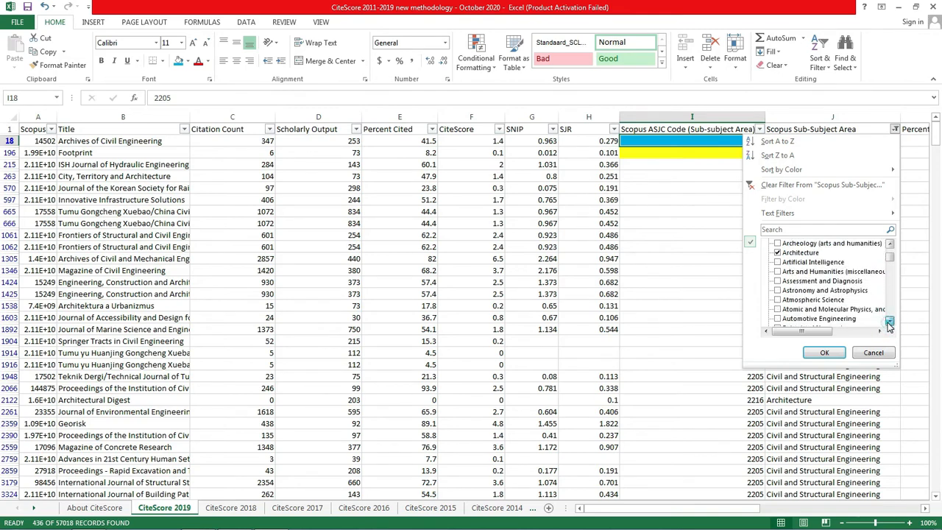
{"action": "left_click", "coordinate": [889, 322]}
{"action": "left_click", "coordinate": [889, 322]}
{"action": "left_click", "coordinate": [889, 323]}
{"action": "left_click", "coordinate": [889, 322]}
{"action": "left_click", "coordinate": [889, 322]}
{"action": "left_click", "coordinate": [889, 322]}
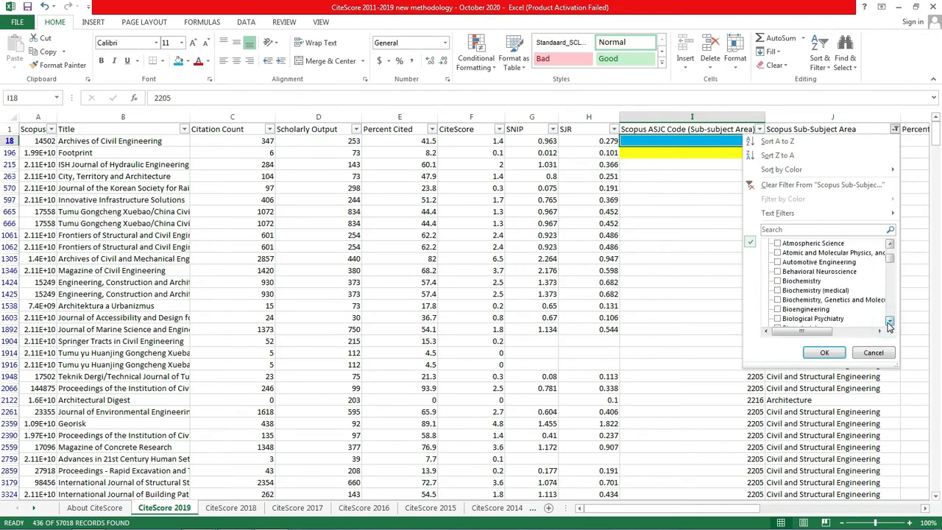
{"action": "left_click", "coordinate": [889, 322]}
{"action": "left_click", "coordinate": [889, 322]}
{"action": "left_click", "coordinate": [889, 323]}
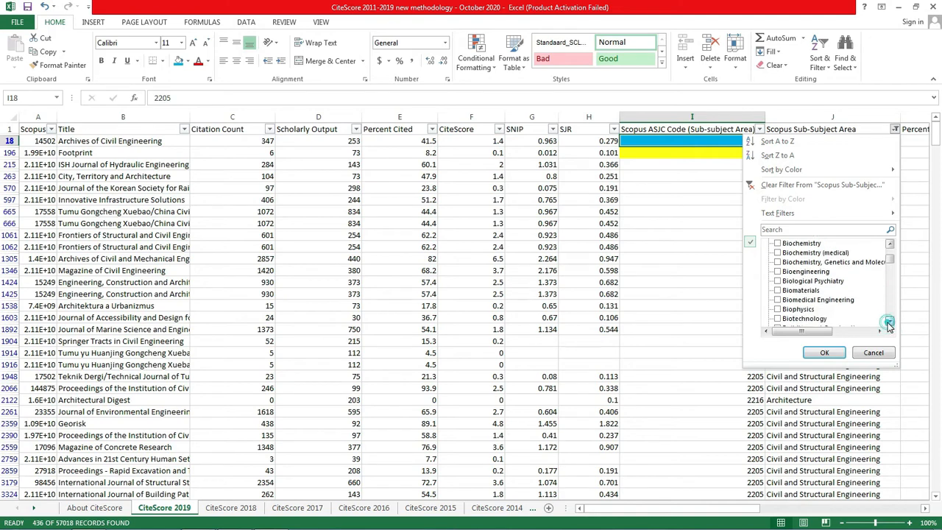
{"action": "left_click", "coordinate": [888, 323]}
{"action": "left_click", "coordinate": [889, 322]}
{"action": "left_click", "coordinate": [889, 322]}
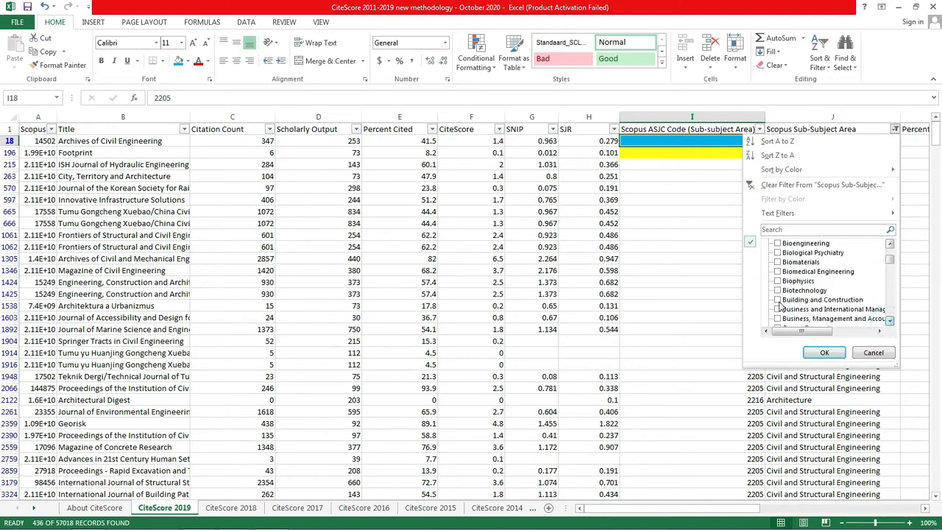
{"action": "left_click", "coordinate": [779, 301]}
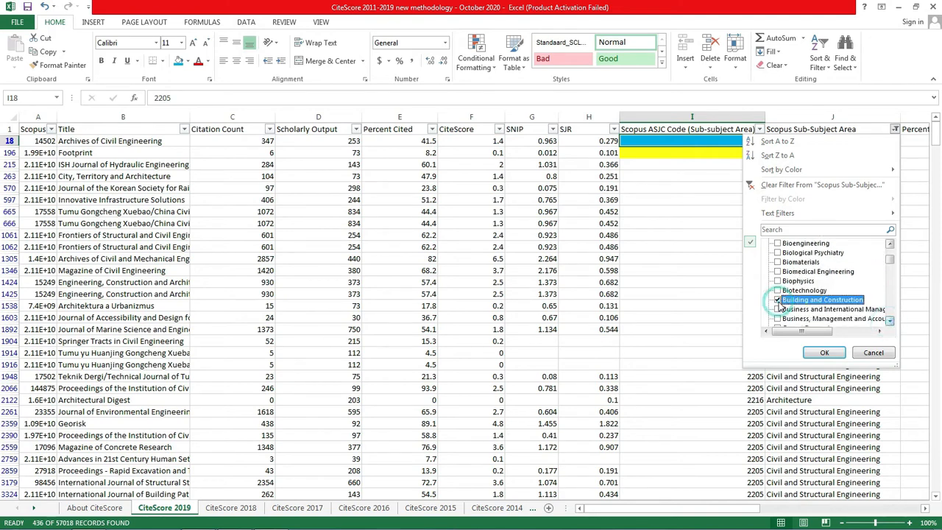
{"action": "left_click", "coordinate": [824, 353]}
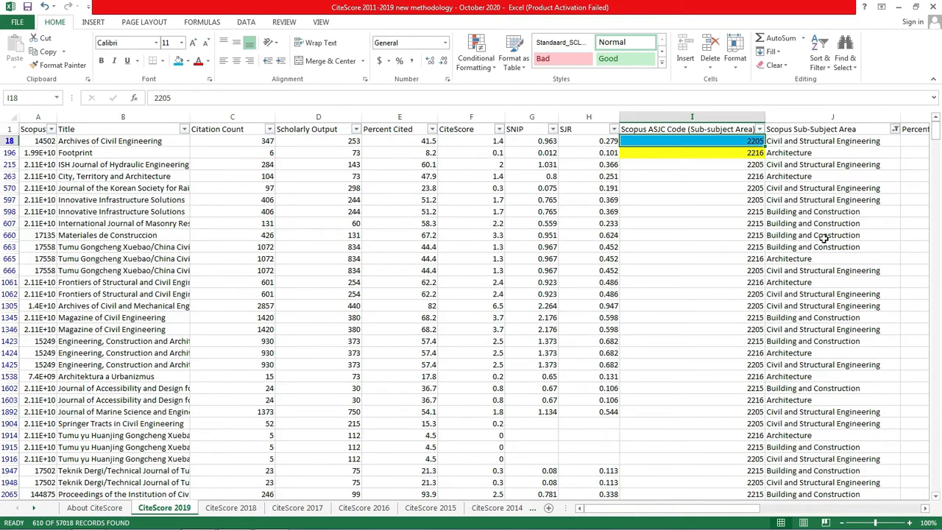
Fill the Building and Construction ASJC code cell I663 light green.
{"action": "left_click", "coordinate": [795, 247]}
{"action": "left_click", "coordinate": [745, 246]}
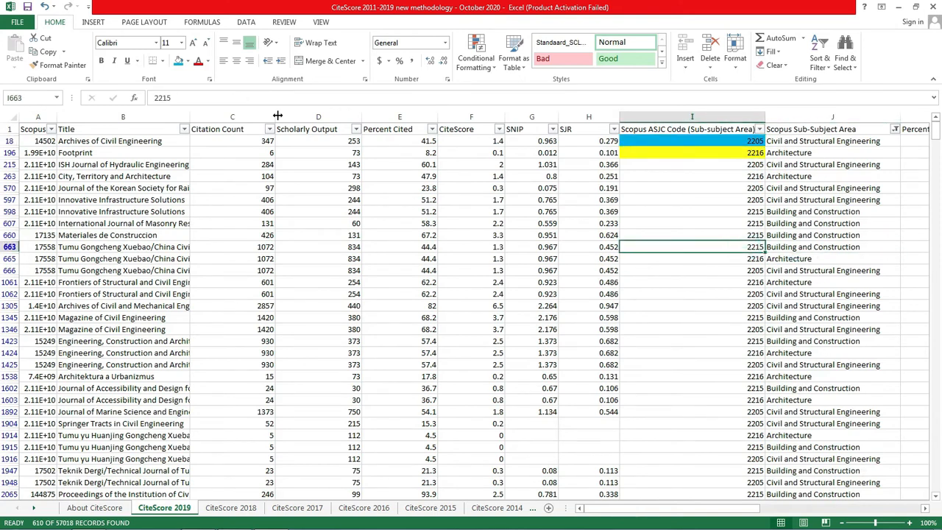
{"action": "left_click", "coordinate": [188, 61]}
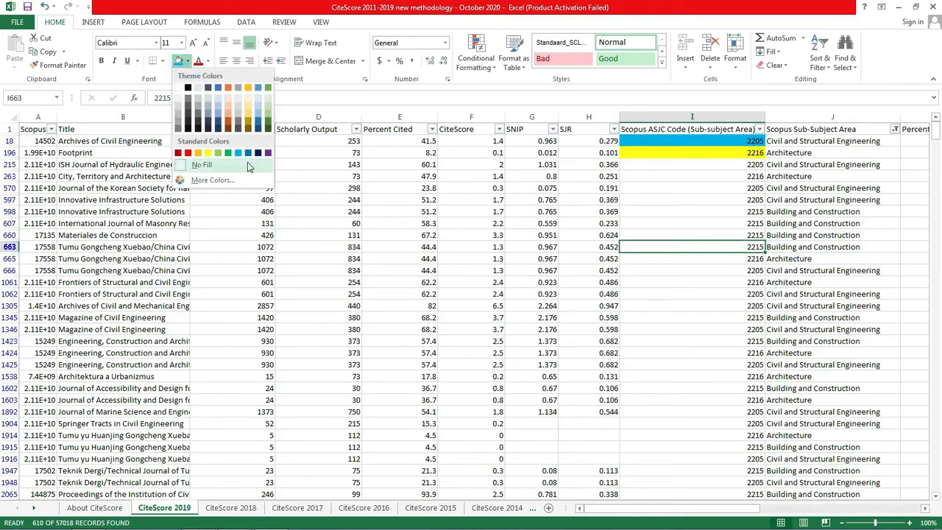
{"action": "left_click", "coordinate": [218, 153]}
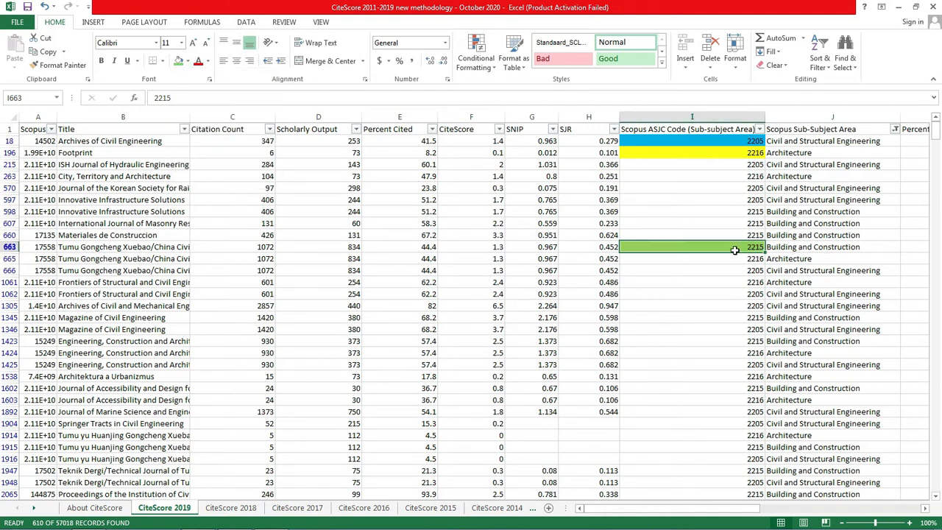
Add Environmental Engineering to the Scopus Sub-Subject Area filter, keeping the sub-subject areas already selected.
{"action": "left_click", "coordinate": [895, 130]}
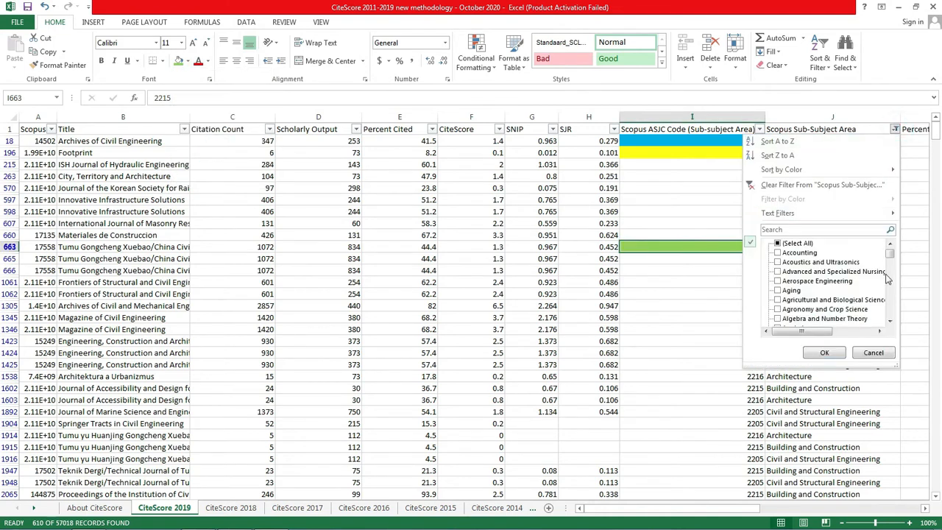
{"action": "left_click", "coordinate": [891, 325]}
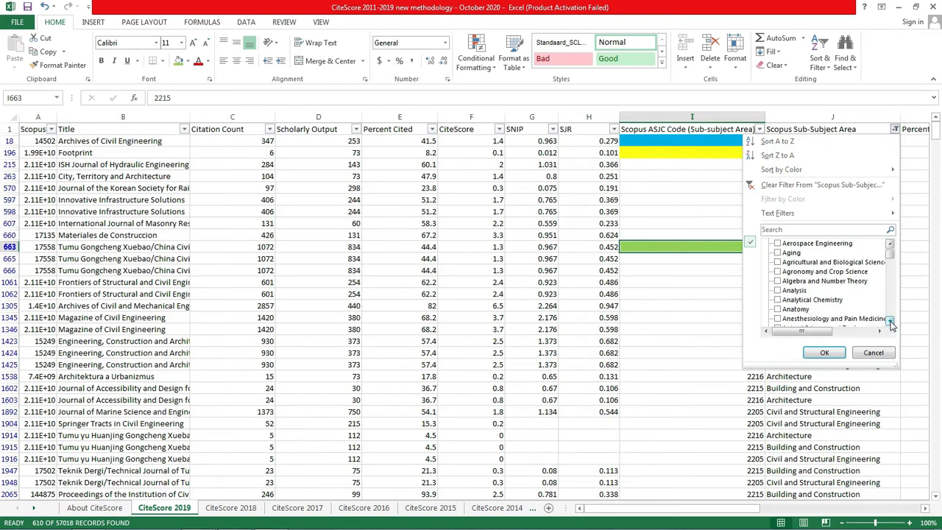
{"action": "left_click_drag", "start_coordinate": [890, 324], "coordinate": [891, 325]}
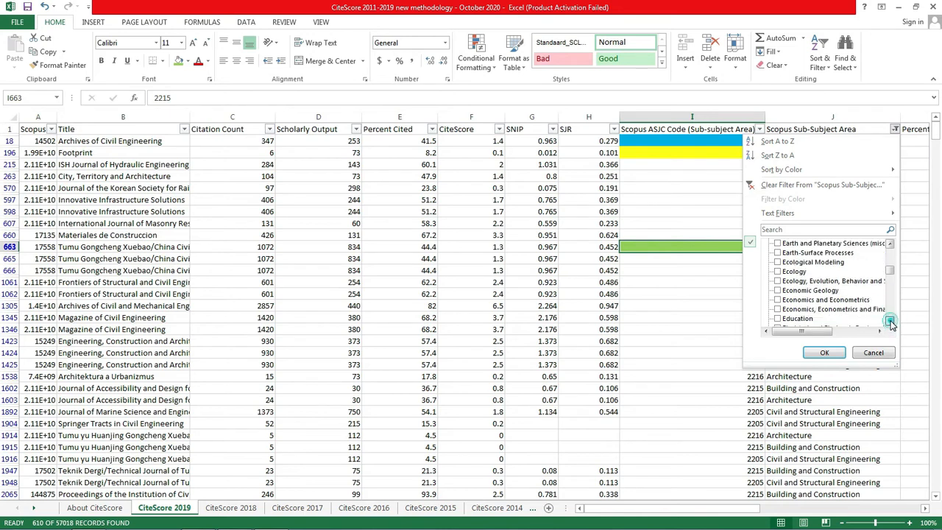
{"action": "left_click", "coordinate": [891, 323]}
{"action": "left_click", "coordinate": [891, 322]}
{"action": "left_click", "coordinate": [891, 322]}
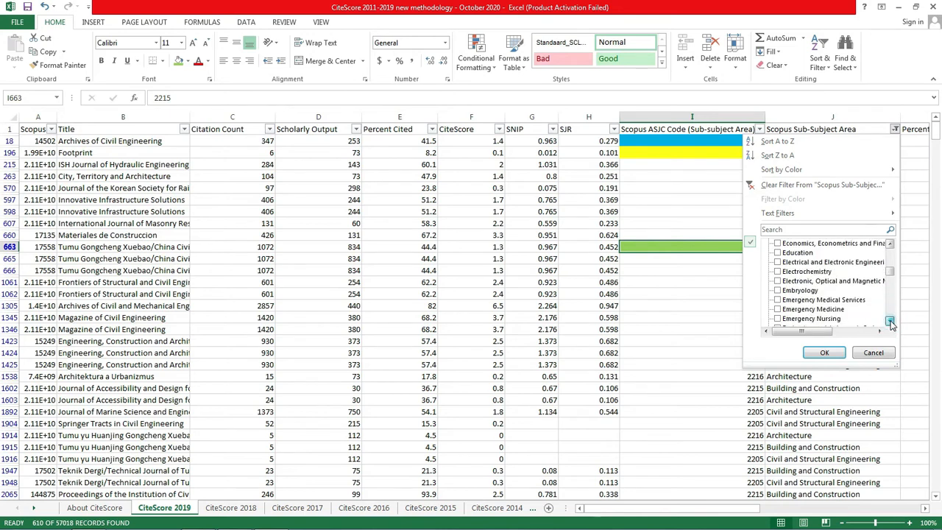
{"action": "left_click", "coordinate": [891, 322]}
{"action": "left_click", "coordinate": [890, 323]}
{"action": "left_click", "coordinate": [890, 323]}
{"action": "left_click", "coordinate": [890, 323]}
{"action": "left_click", "coordinate": [890, 322]}
{"action": "left_click", "coordinate": [890, 322]}
{"action": "left_click", "coordinate": [891, 322]}
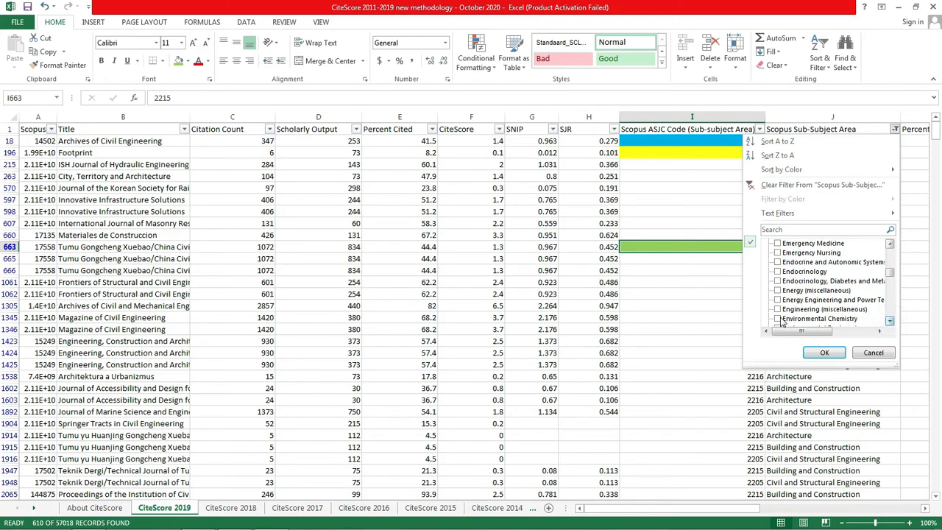
{"action": "left_click", "coordinate": [891, 322]}
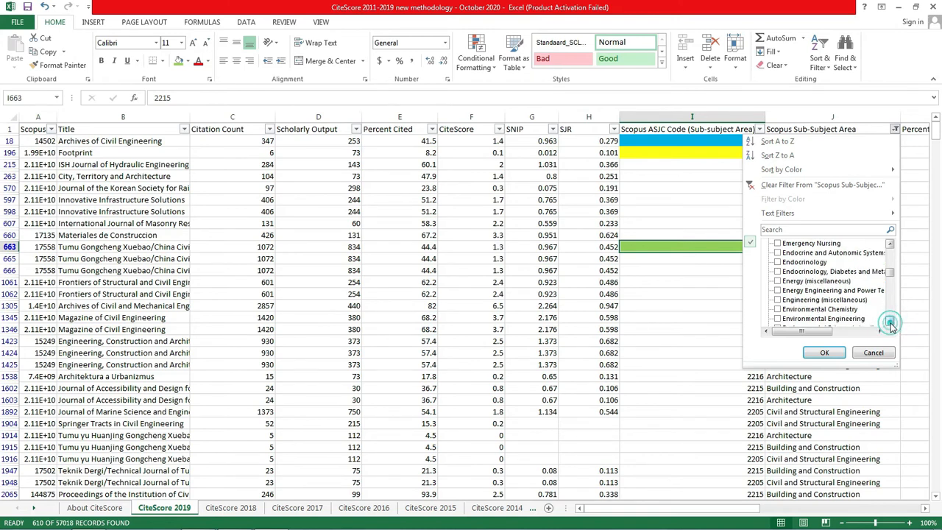
{"action": "left_click", "coordinate": [778, 320]}
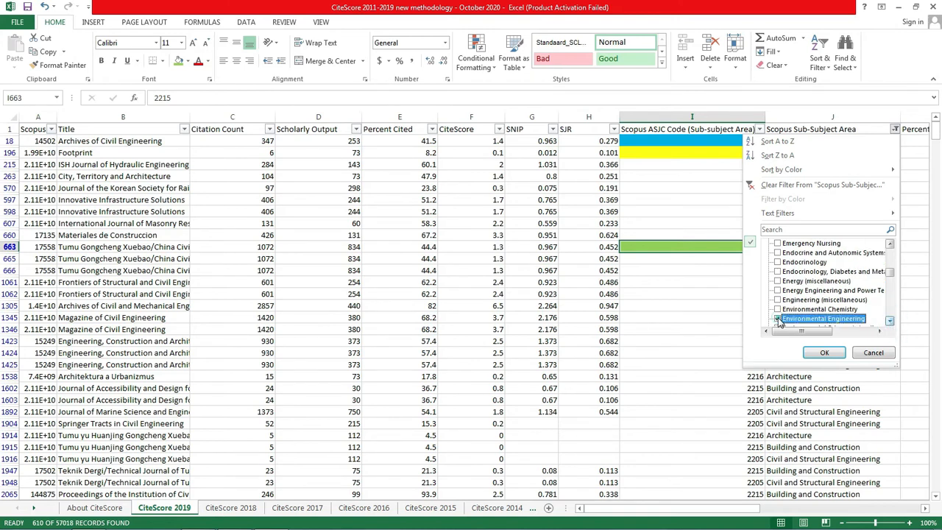
{"action": "left_click", "coordinate": [824, 353]}
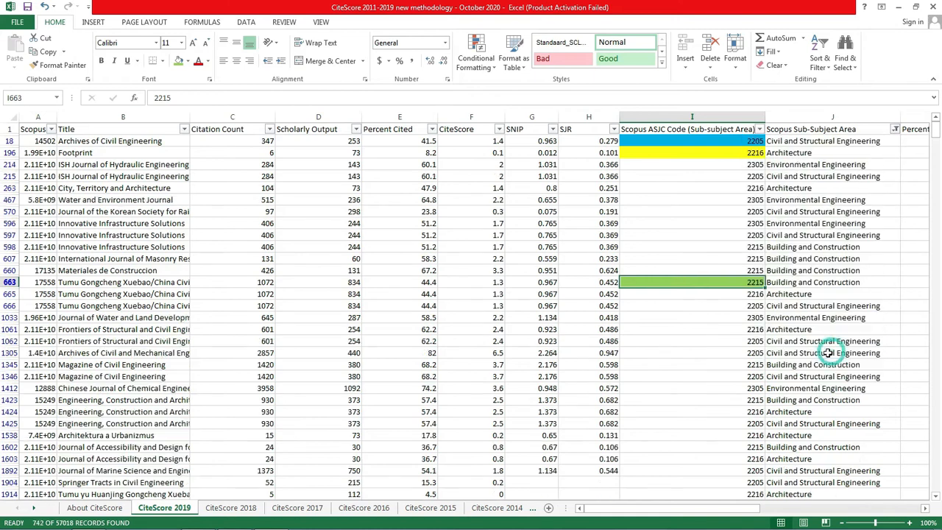
Fill the first Environmental Engineering ASJC code cell (I214) red.
{"action": "left_click", "coordinate": [748, 164]}
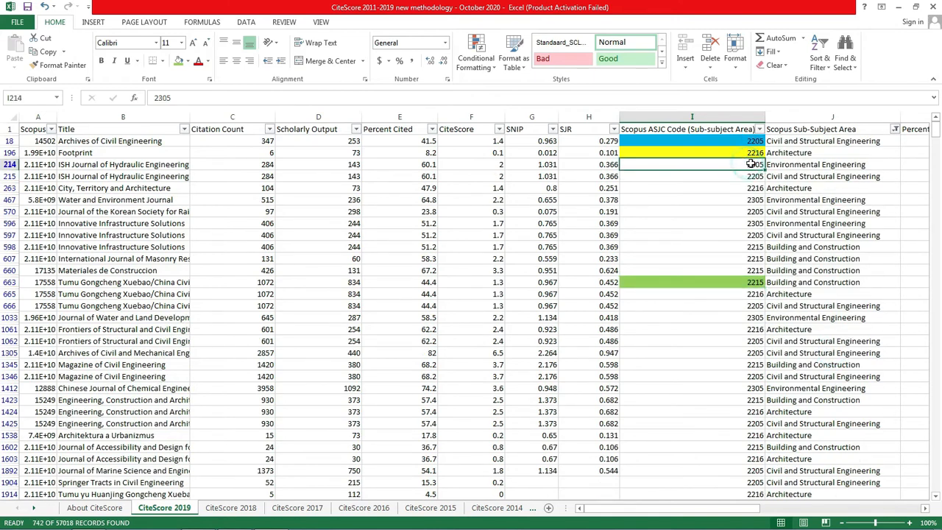
{"action": "left_click", "coordinate": [189, 62]}
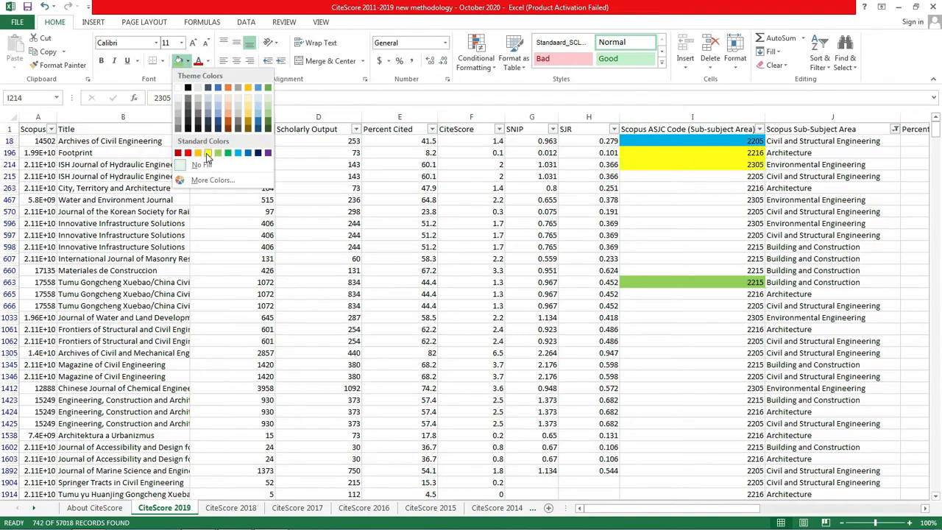
{"action": "left_click", "coordinate": [208, 153]}
{"action": "left_click", "coordinate": [188, 62]}
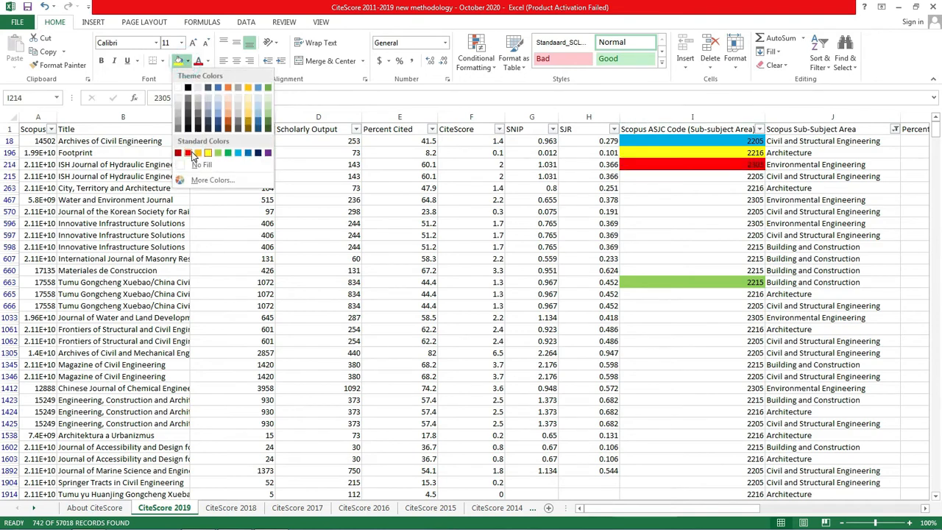
{"action": "left_click", "coordinate": [190, 153]}
{"action": "left_click", "coordinate": [816, 154]}
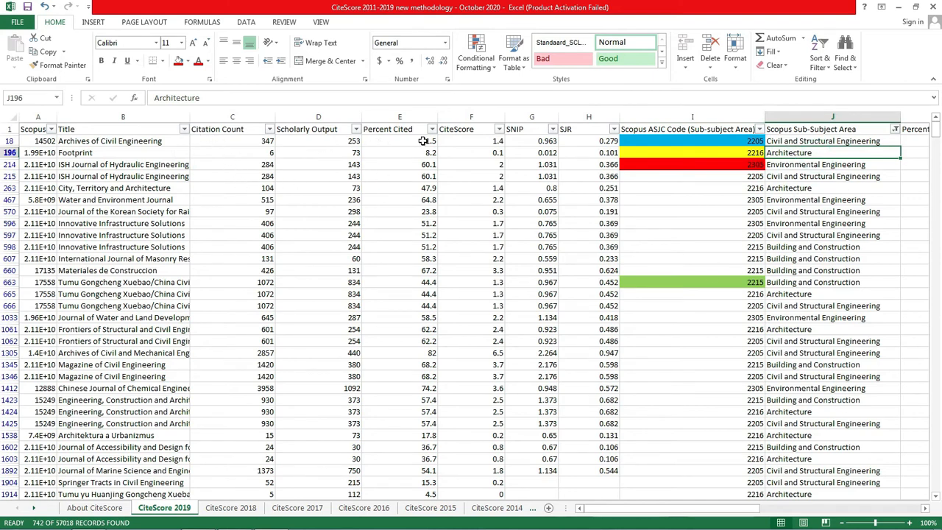
Filter the CiteScore column to the values 0.1, 0.2, 0.3 and 0.4 only, and widen the Title column to show longer journal names.
{"action": "left_click", "coordinate": [499, 130]}
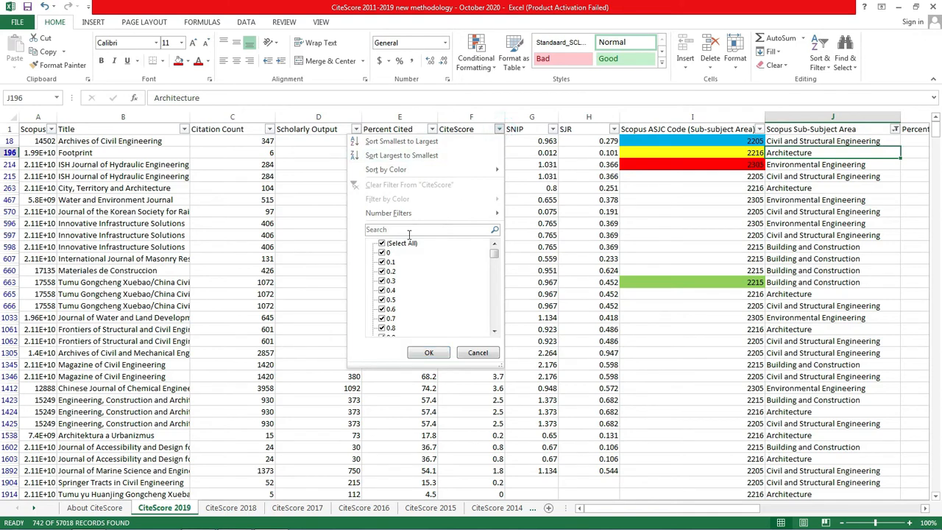
{"action": "left_click", "coordinate": [382, 245]}
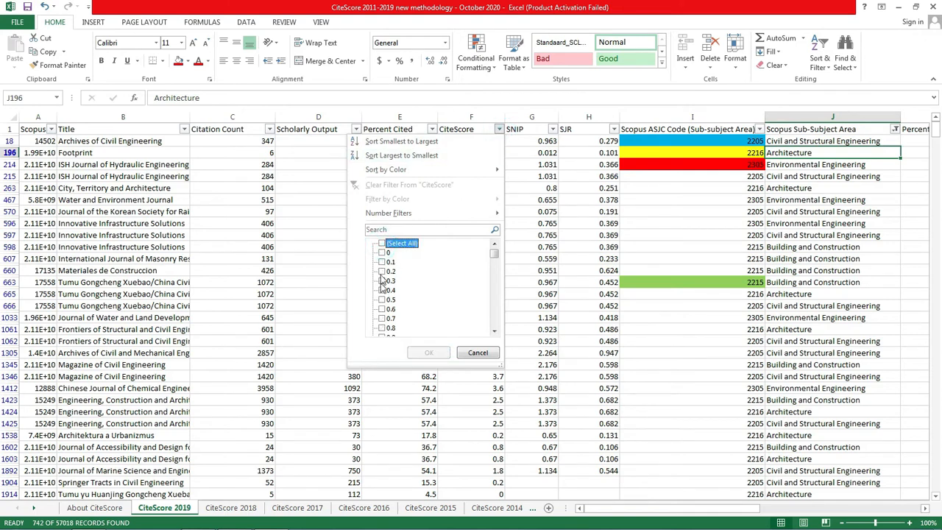
{"action": "left_click", "coordinate": [382, 262]}
{"action": "left_click", "coordinate": [382, 271]}
{"action": "left_click", "coordinate": [382, 281]}
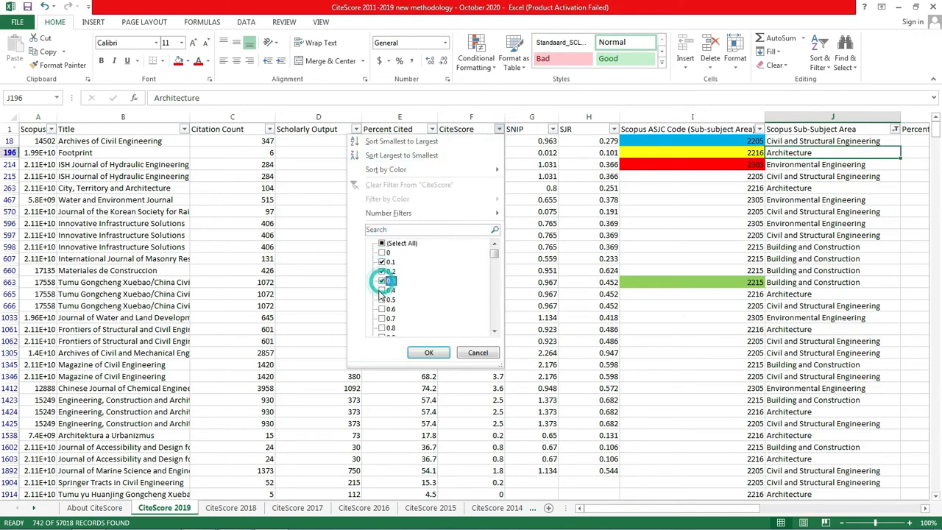
{"action": "left_click", "coordinate": [382, 290]}
{"action": "left_click", "coordinate": [427, 354]}
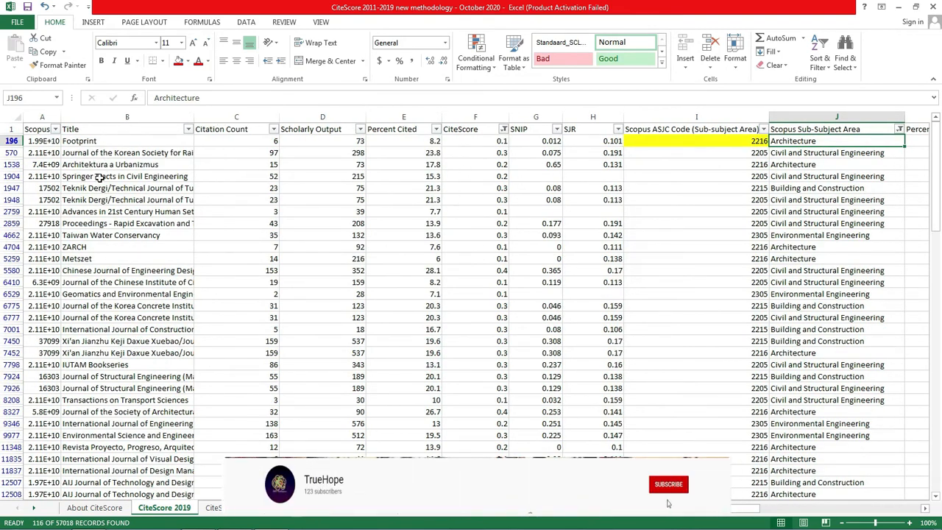
{"action": "left_click_drag", "start_coordinate": [195, 117], "coordinate": [306, 119]}
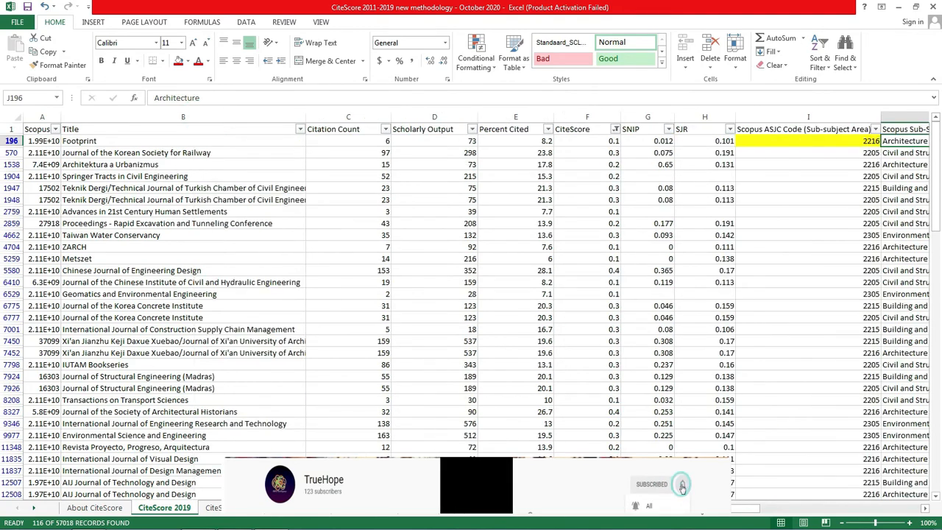
Examine the remaining columns and the filter choices for Publisher, Type and Top 10%, leaving their filters unchanged, and return to the first columns.
{"action": "left_click_drag", "start_coordinate": [679, 510], "coordinate": [823, 514]}
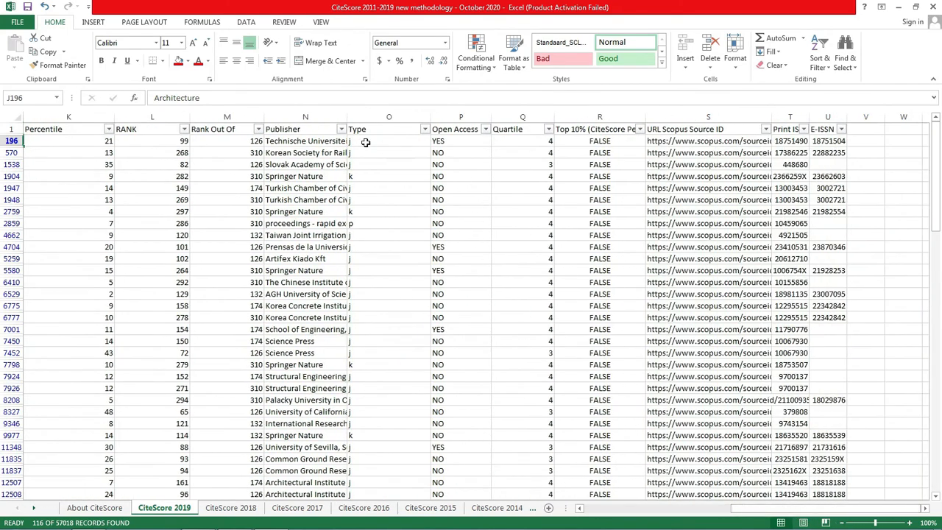
{"action": "left_click", "coordinate": [341, 130]}
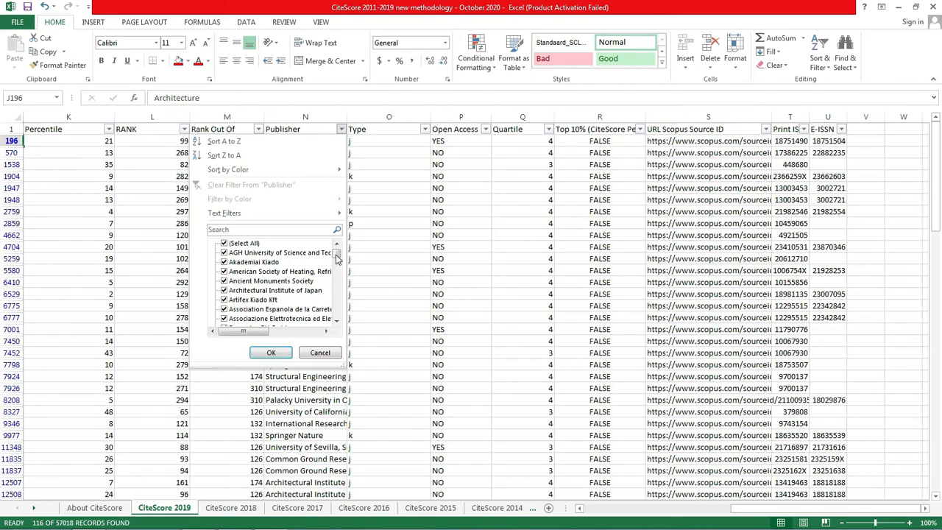
{"action": "left_click_drag", "start_coordinate": [337, 257], "coordinate": [339, 321]}
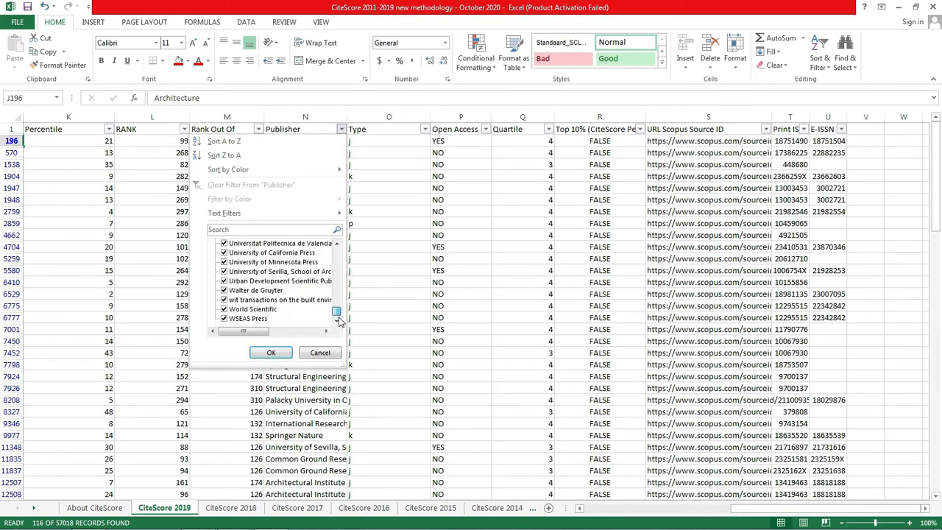
{"action": "left_click", "coordinate": [323, 353]}
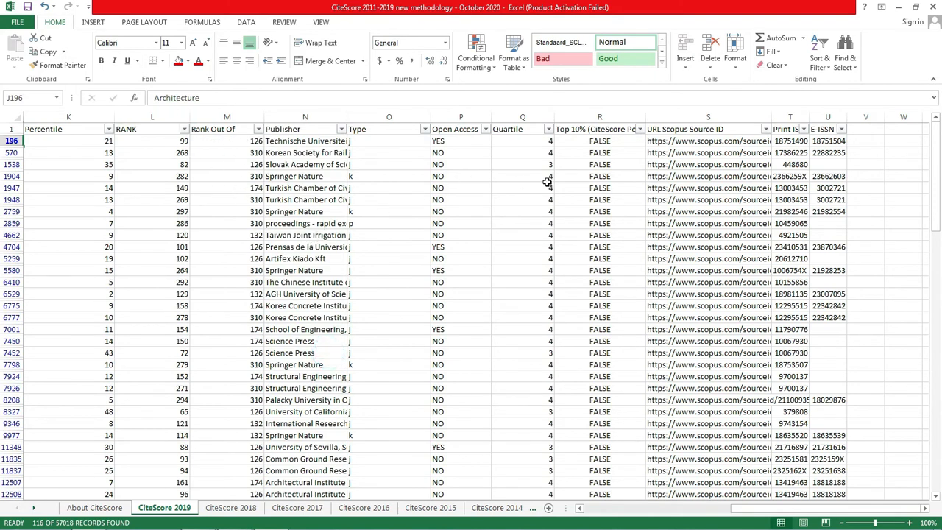
{"action": "left_click", "coordinate": [424, 130]}
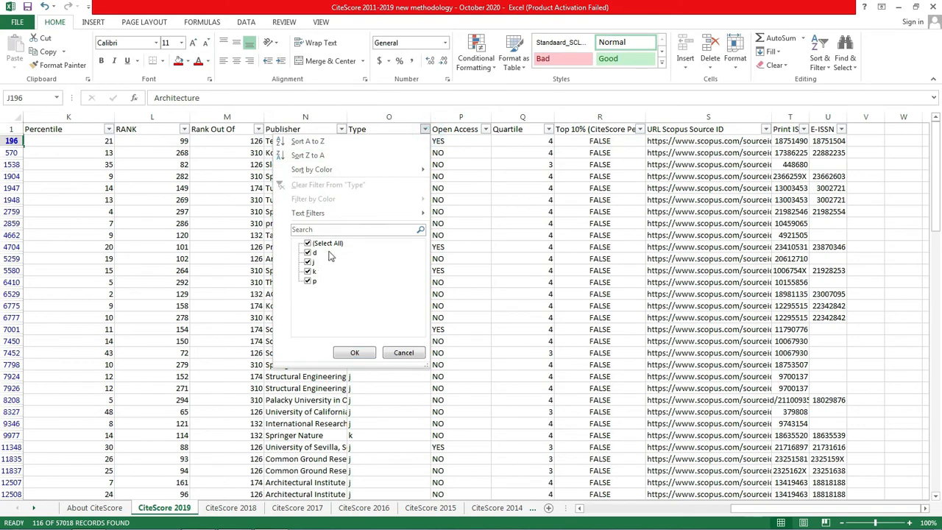
{"action": "left_click", "coordinate": [356, 353]}
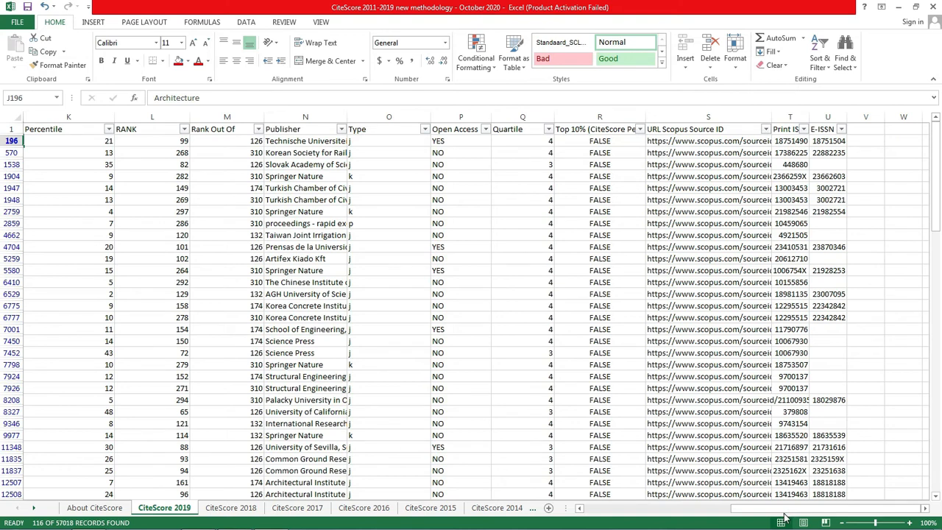
{"action": "left_click", "coordinate": [648, 129]}
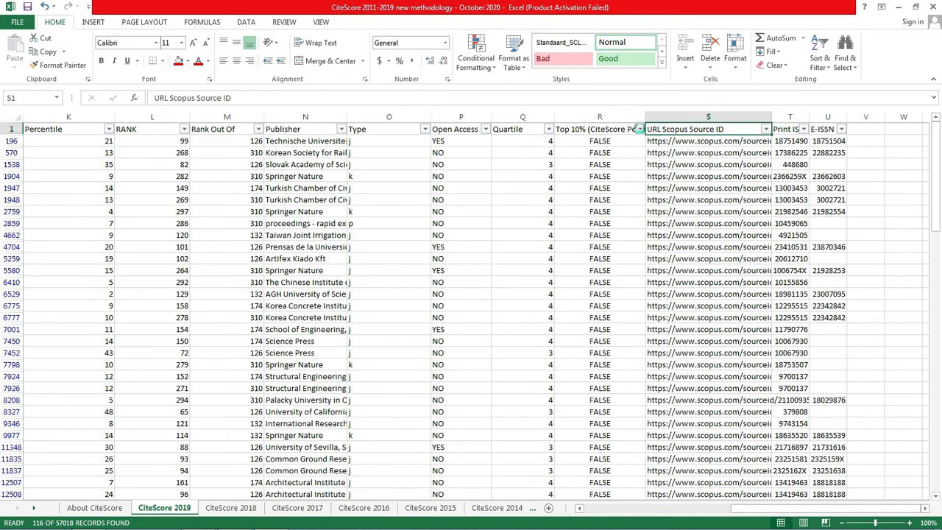
{"action": "left_click", "coordinate": [640, 129]}
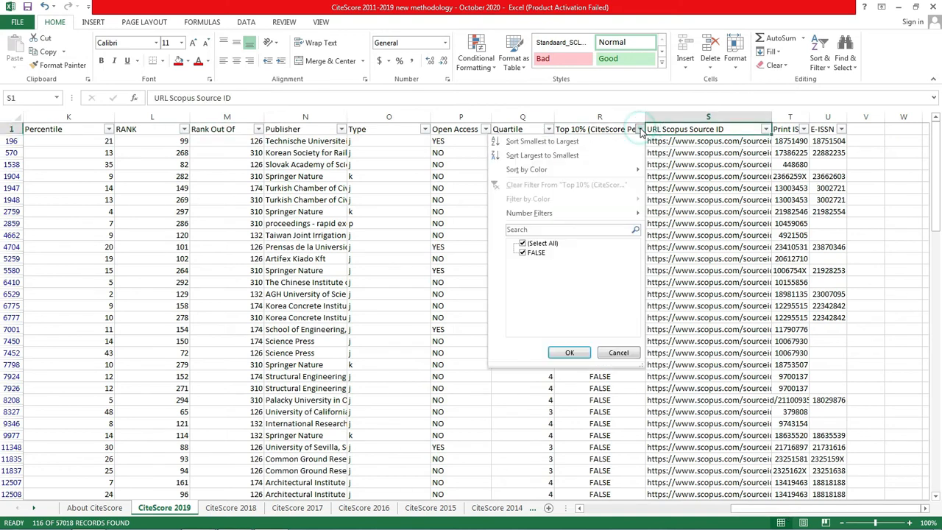
{"action": "left_click", "coordinate": [570, 354]}
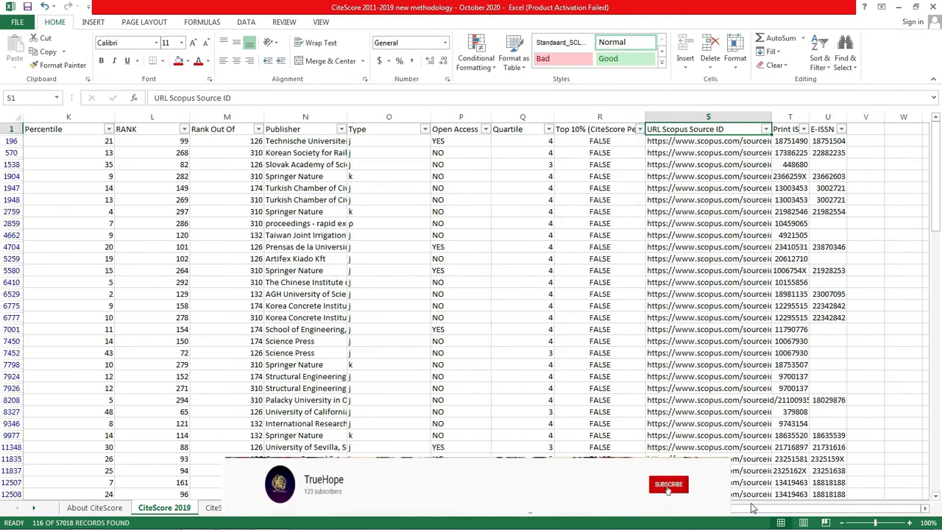
{"action": "left_click_drag", "start_coordinate": [758, 510], "coordinate": [589, 526]}
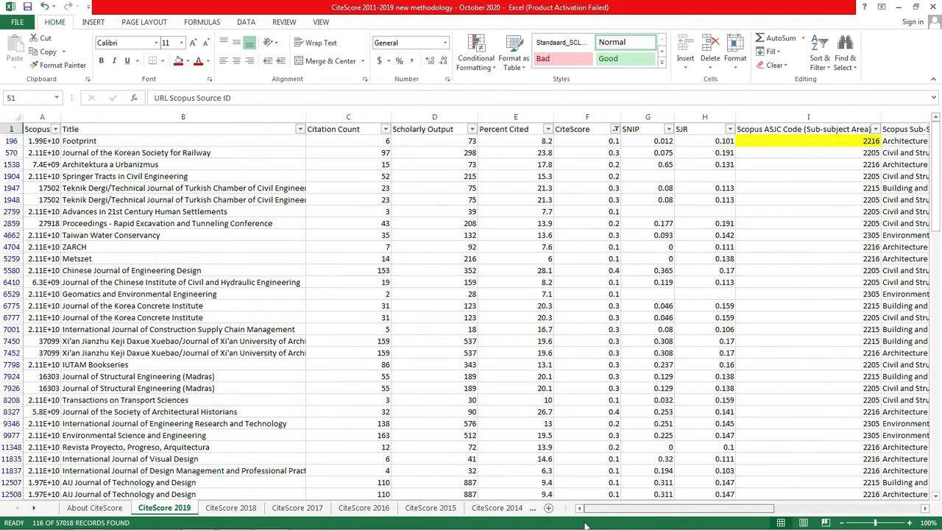